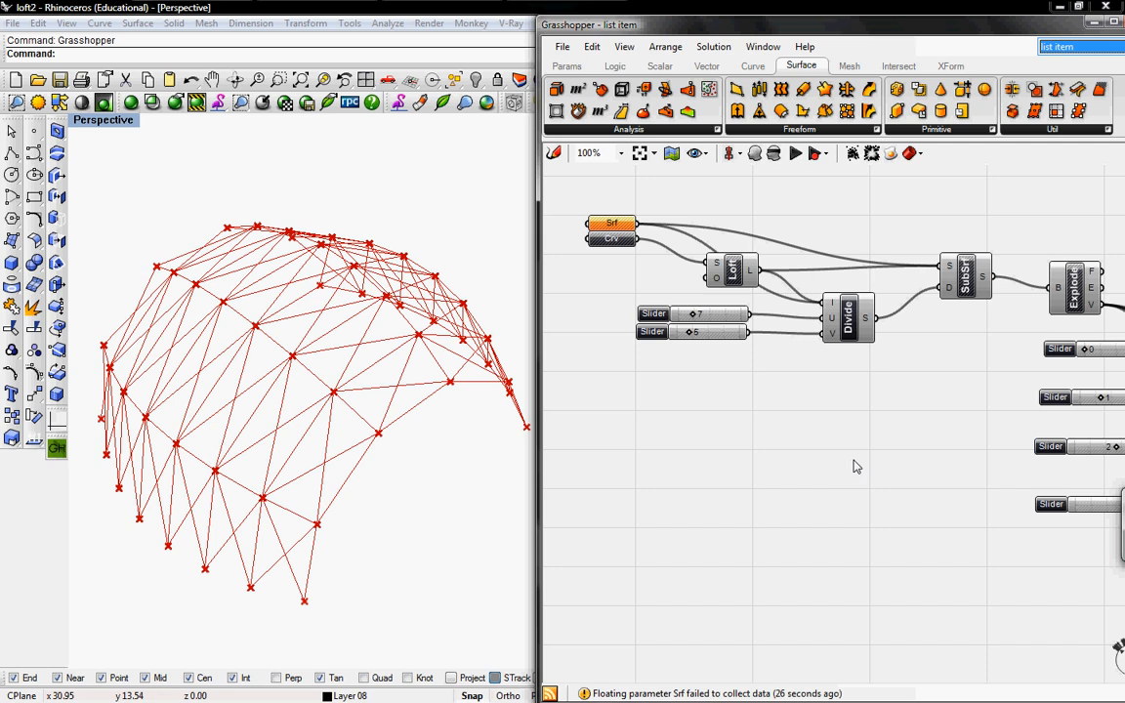
- Delete the line-drawing components that follow the four list item components
right_click_drag(866, 396, 718, 389)
left_click_drag(1093, 504, 988, 279)
key("Delete")
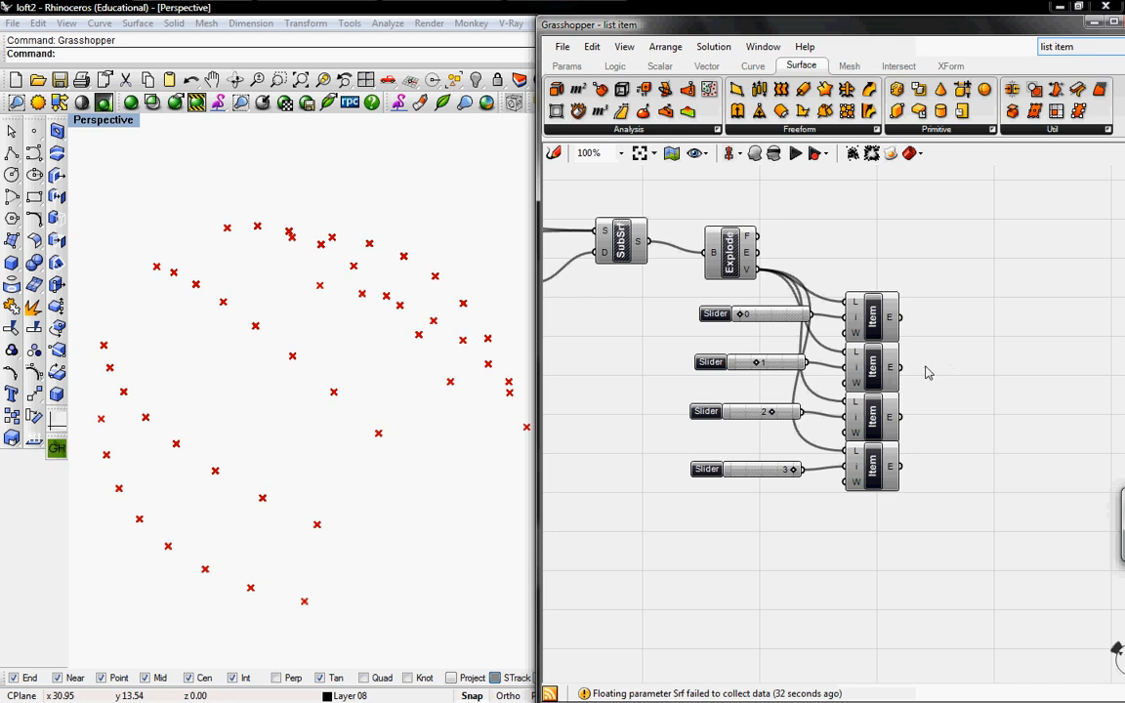
- In the evaluate surface definition, copy the normal-line network: depth and UV sliders, x/y, Pt, x/12, Eval, Mul, Sum and Ln
left_click(1054, 57)
left_click(1045, 87)
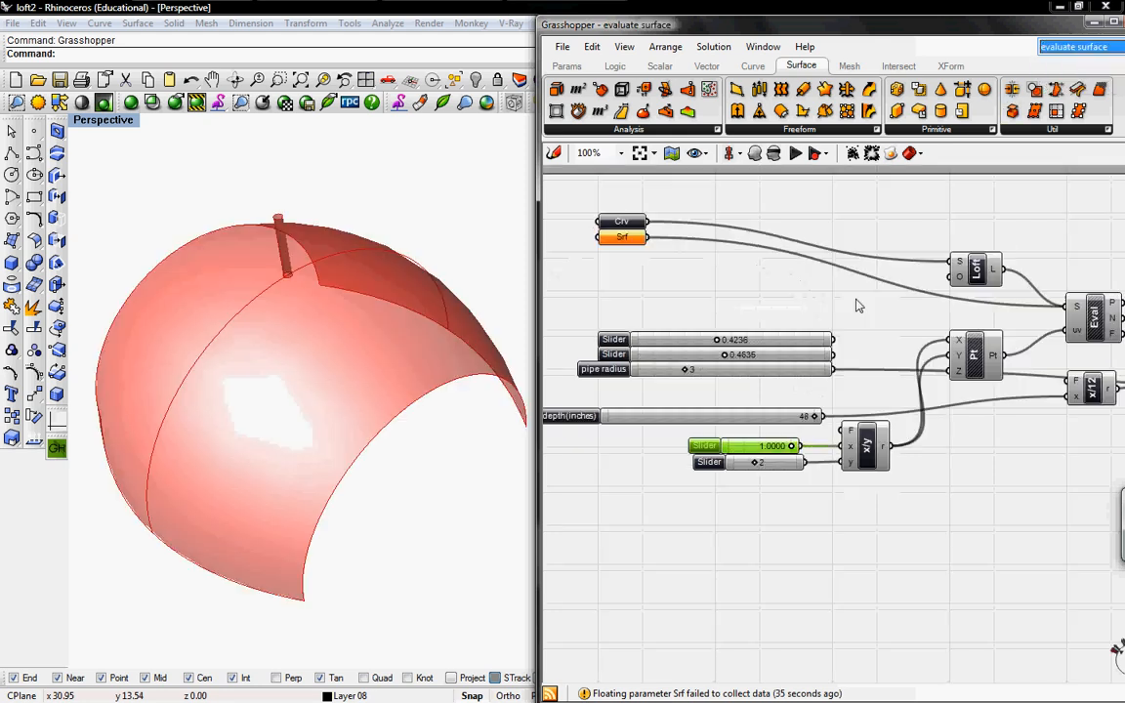
right_click_drag(754, 393, 798, 348)
right_click_drag(959, 434, 931, 452)
left_click_drag(966, 477, 713, 351)
right_click_drag(917, 404, 874, 403)
left_click(956, 335, "shift")
right_click_drag(894, 329, 728, 356)
left_click(900, 320, "shift")
left_click(918, 381, "shift")
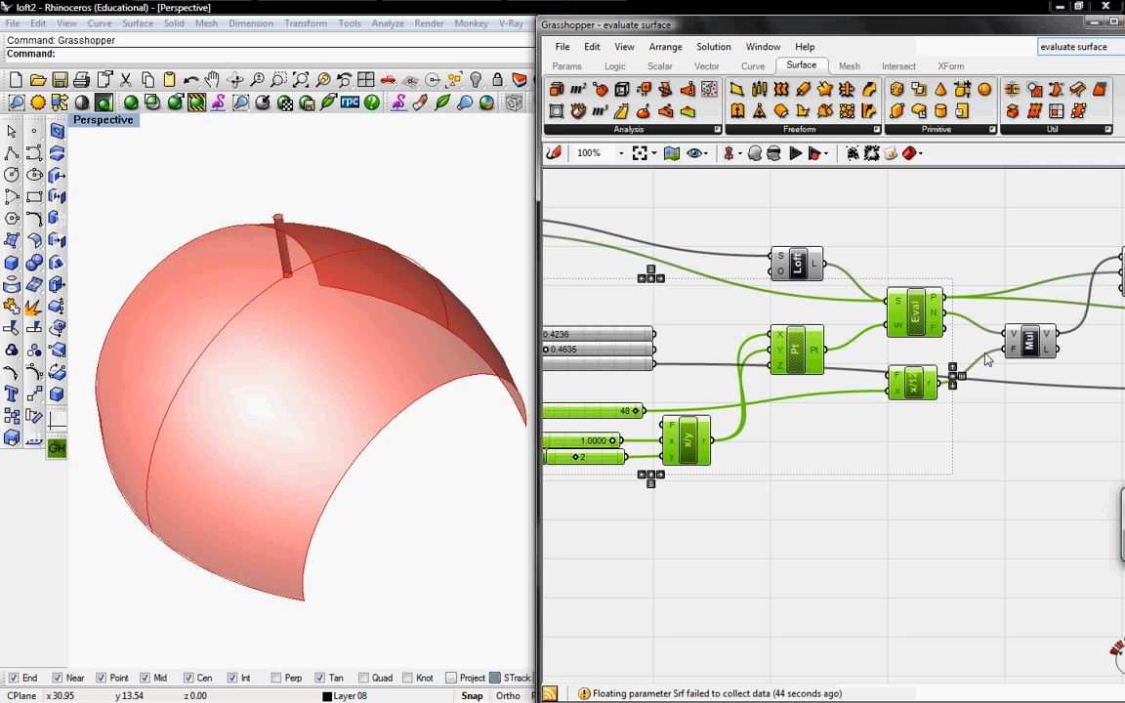
right_click_drag(954, 377, 786, 395)
left_click(864, 363, "shift")
left_click(981, 293, "shift")
right_click_drag(984, 290, 807, 325)
left_click(967, 311, "shift")
right_click_drag(837, 385, 889, 366)
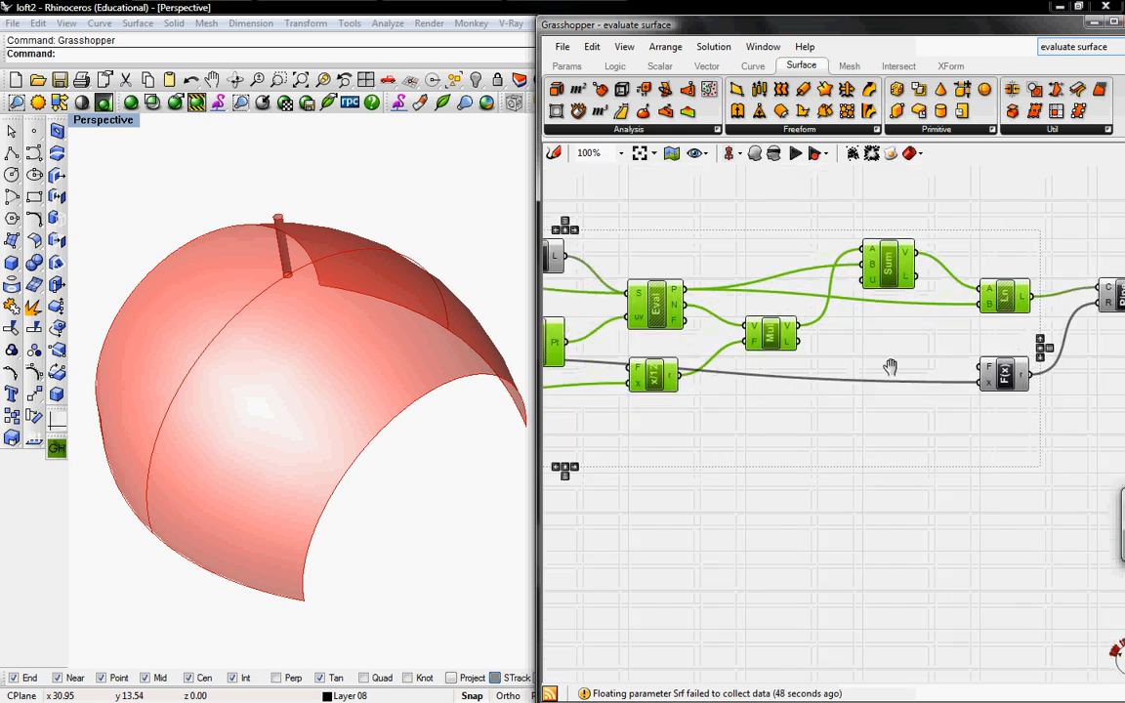
right_click_drag(734, 379, 868, 374)
mouse_move(640, 355)
right_mouse_down()
mouse_move(829, 356)
mouse_move(948, 341)
right_mouse_up()
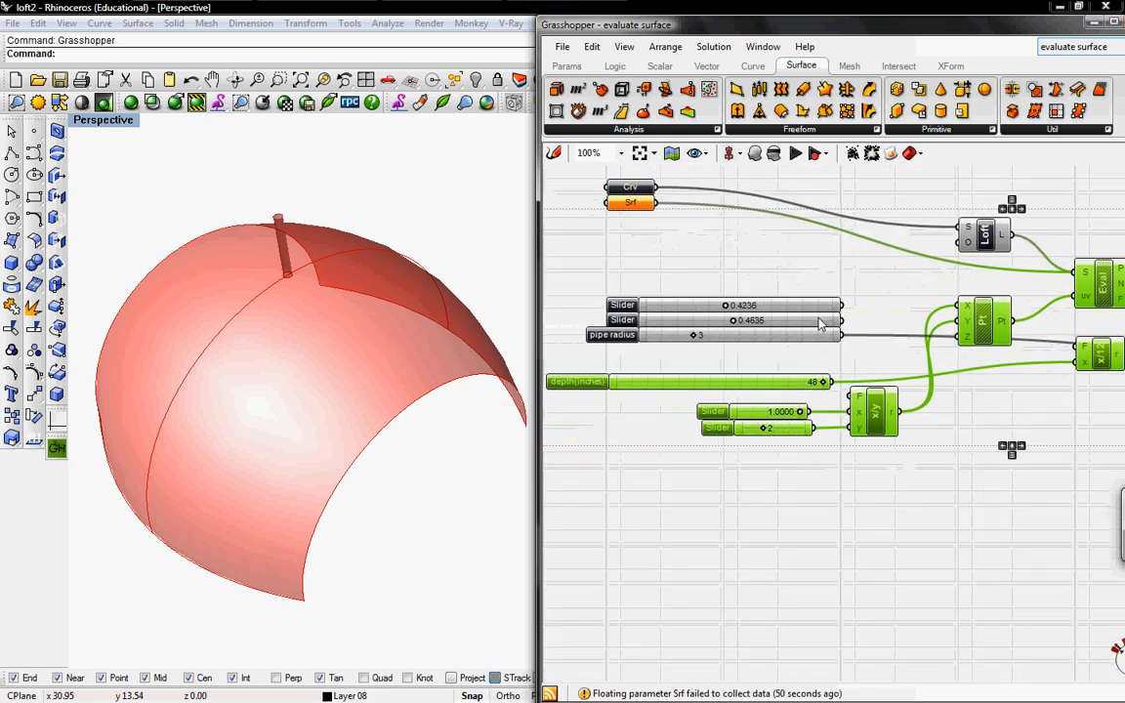
- Paste the copied network into the list item definition and place it below the list item components
left_click(1067, 54)
left_click(1073, 76)
right_click_drag(925, 371, 915, 312)
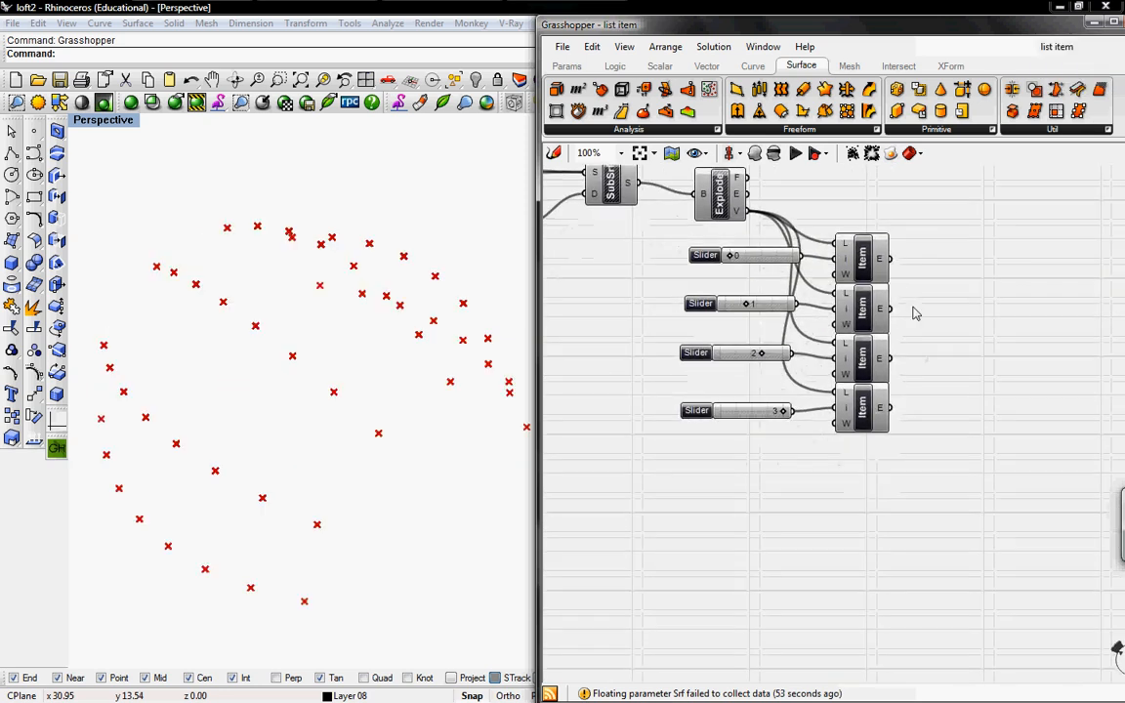
key("ctrl+v")
left_click_drag(899, 233, 774, 580)
left_click(756, 465)
- Connect Explode's F output to the S input of Eval and turn on the preview of the normal line component
right_click_drag(754, 469, 935, 472)
right_click_drag(834, 400, 763, 446)
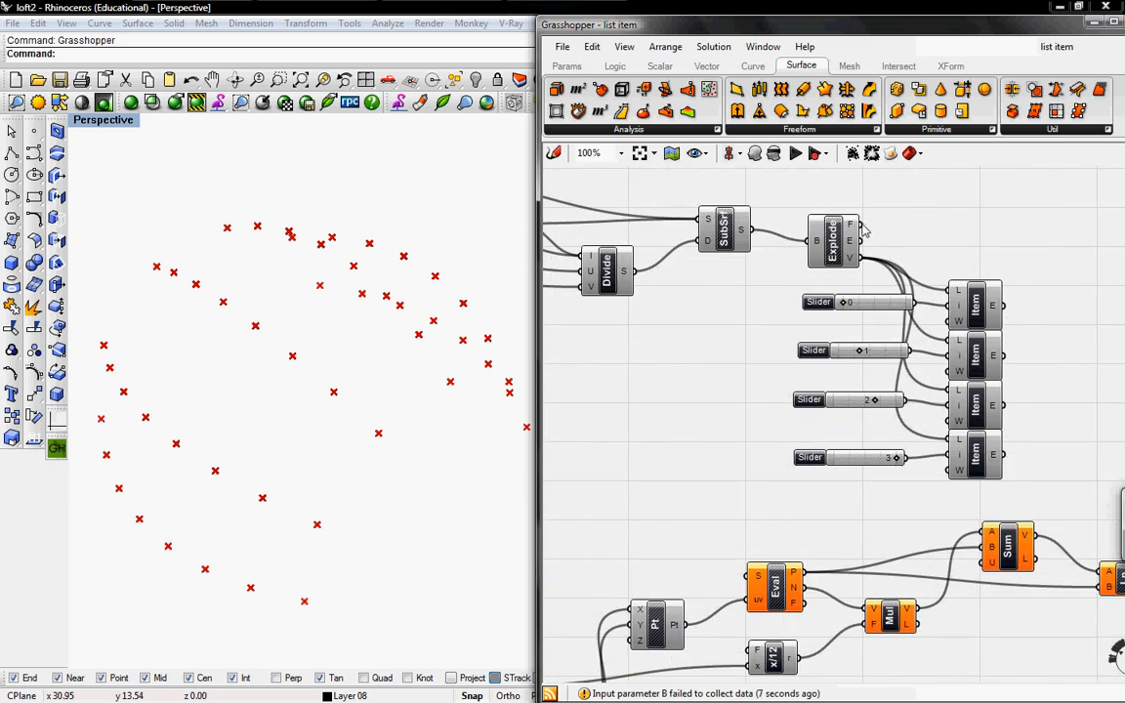
left_click_drag(859, 226, 749, 576)
right_click_drag(846, 451, 660, 326)
right_click_drag(945, 350, 856, 409)
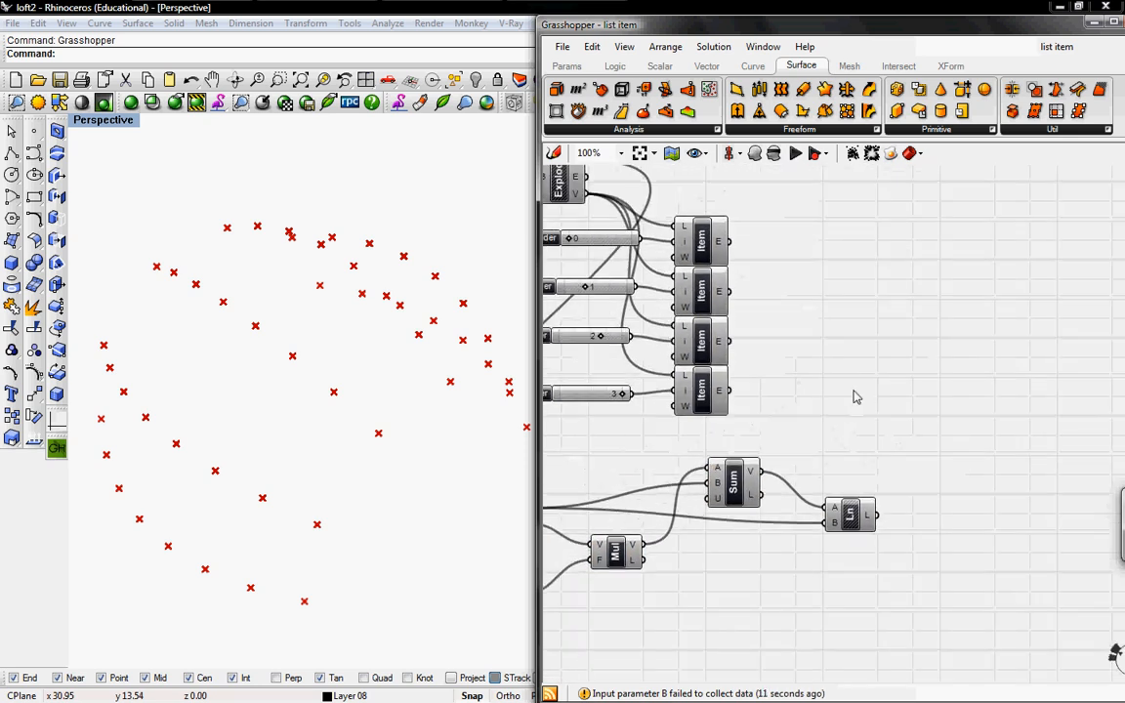
right_click(848, 517)
left_click(881, 532)
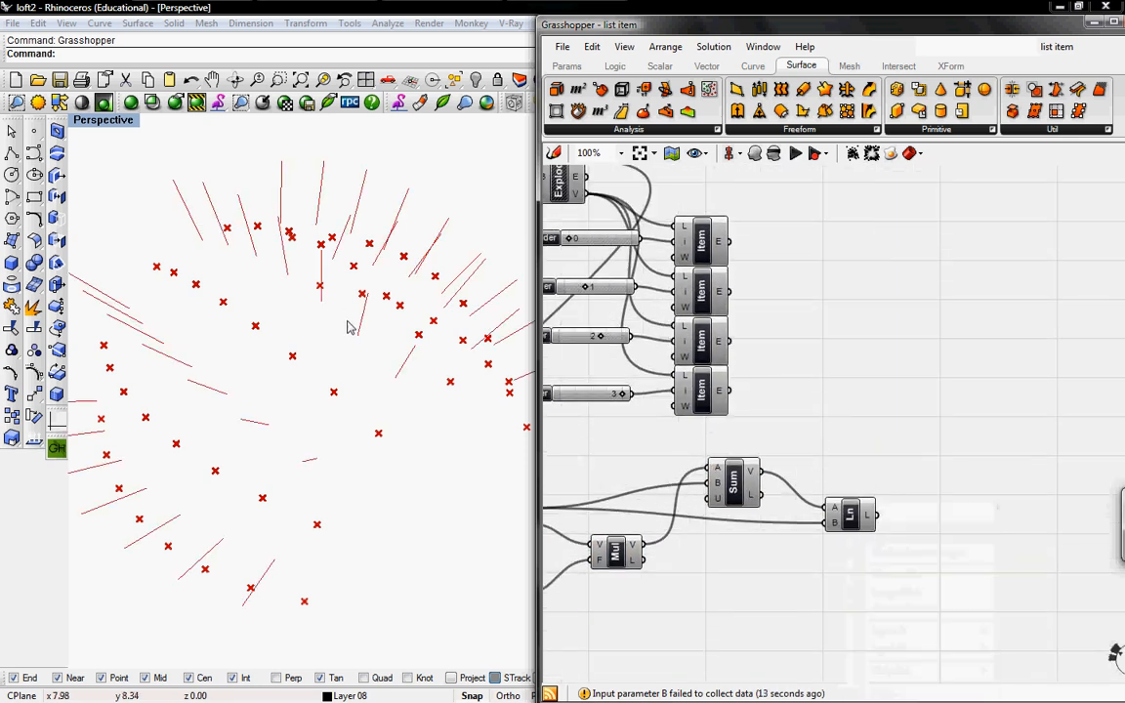
scroll(319, 276, "up", 4)
right_click_drag(310, 265, 381, 319)
- Add an End Points component after the normal line component and feed it the line output
left_click(753, 65)
left_click(601, 127)
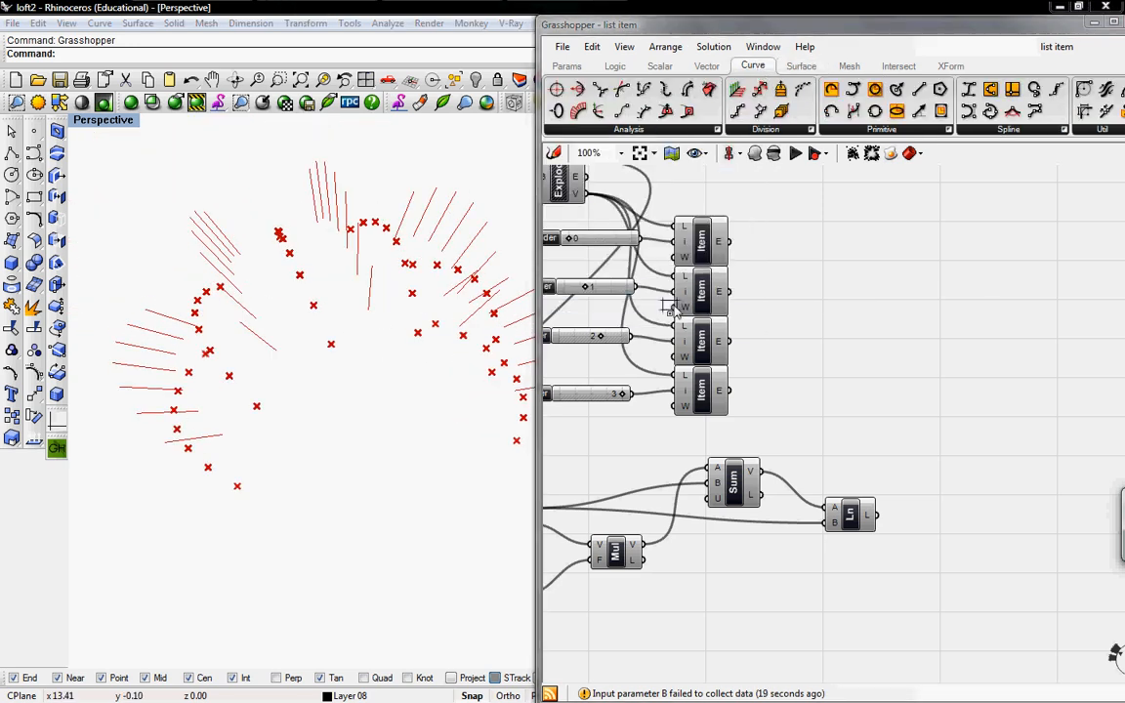
left_click(996, 471)
left_click_drag(874, 515, 952, 470)
- Edit the depth(inches) slider to a new value that shortens the normal lines
right_click_drag(889, 429, 1100, 363)
right_click_drag(803, 396, 1059, 356)
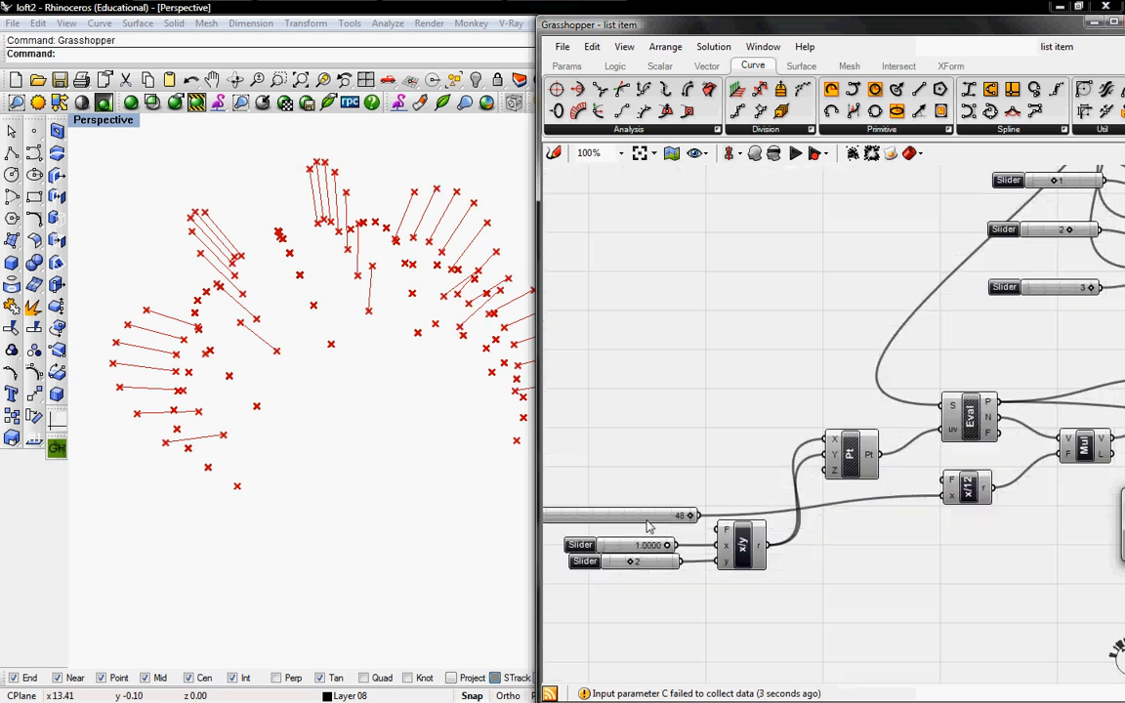
right_click(646, 526)
left_click(675, 594)
left_click_drag(745, 627, 657, 619)
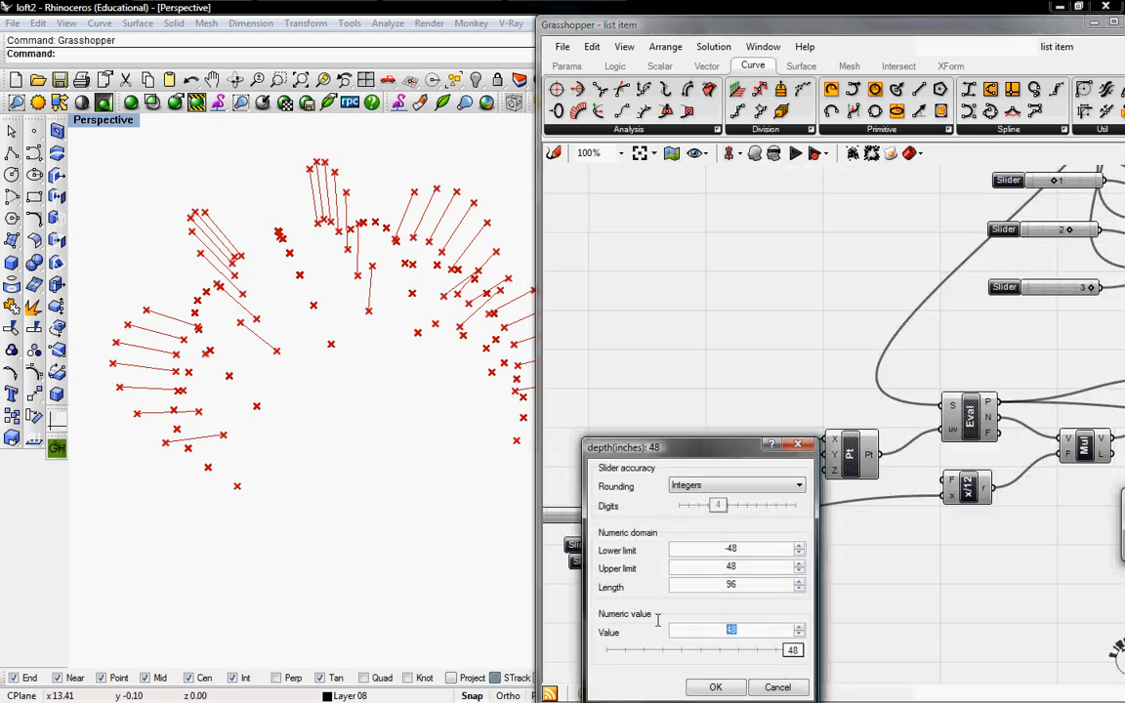
left_click(733, 691)
- Move the End component closer to the normal line component
right_click_drag(982, 328, 728, 326)
right_click_drag(837, 289, 716, 313)
mouse_move(908, 355)
right_mouse_down()
mouse_move(829, 386)
mouse_move(765, 465)
right_mouse_up()
left_click_drag(922, 484, 870, 468)
right_click_drag(259, 371, 321, 382)
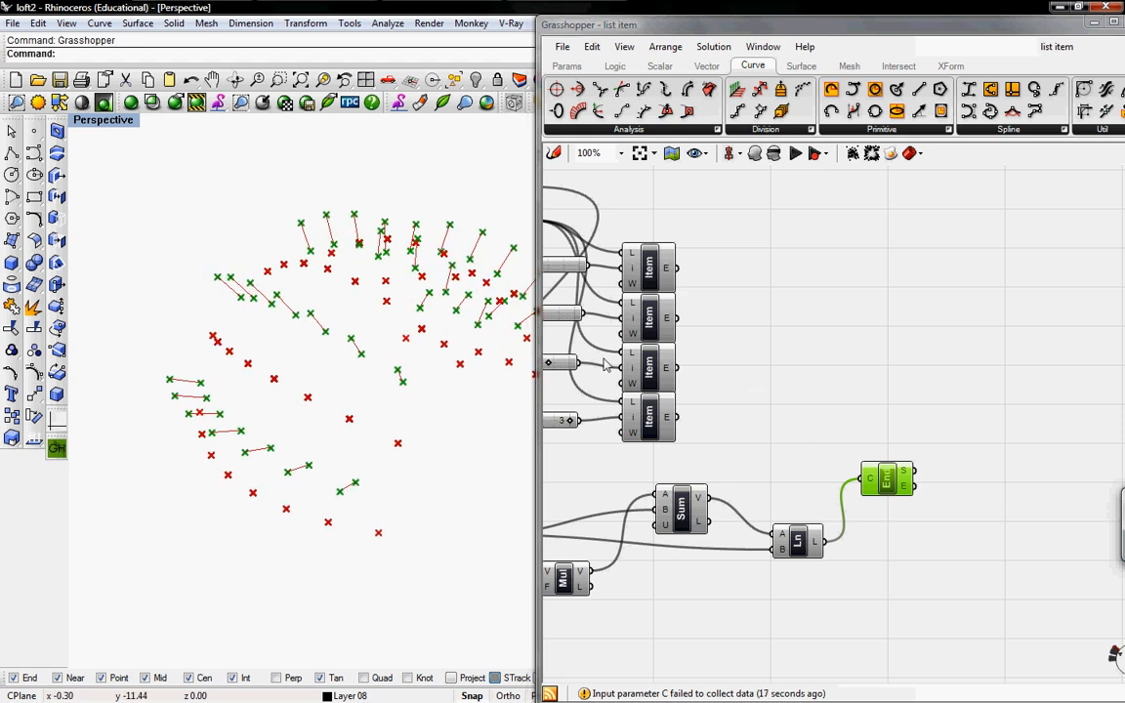
- Add a Line component above the End component and duplicate it to get four, stacked beside the list items
left_click_drag(917, 89, 926, 417)
key("ctrl+c")
key("ctrl+v")
key("ctrl+v")
key("ctrl+v")
mouse_move(895, 299)
left_mouse_down()
mouse_move(916, 371)
mouse_move(886, 322)
left_mouse_up()
- Connect each of the four list item outputs to the A input of its own Line component
left_click_drag(858, 282, 677, 267)
left_click_drag(676, 318, 868, 311)
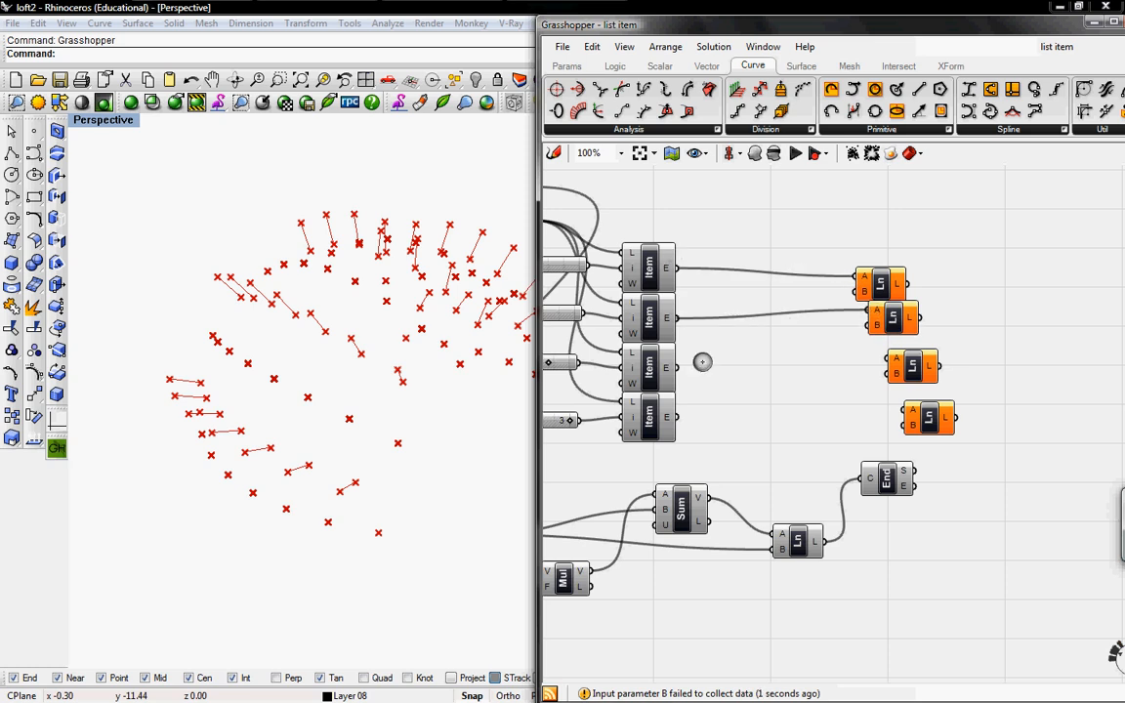
left_click_drag(680, 374, 892, 363)
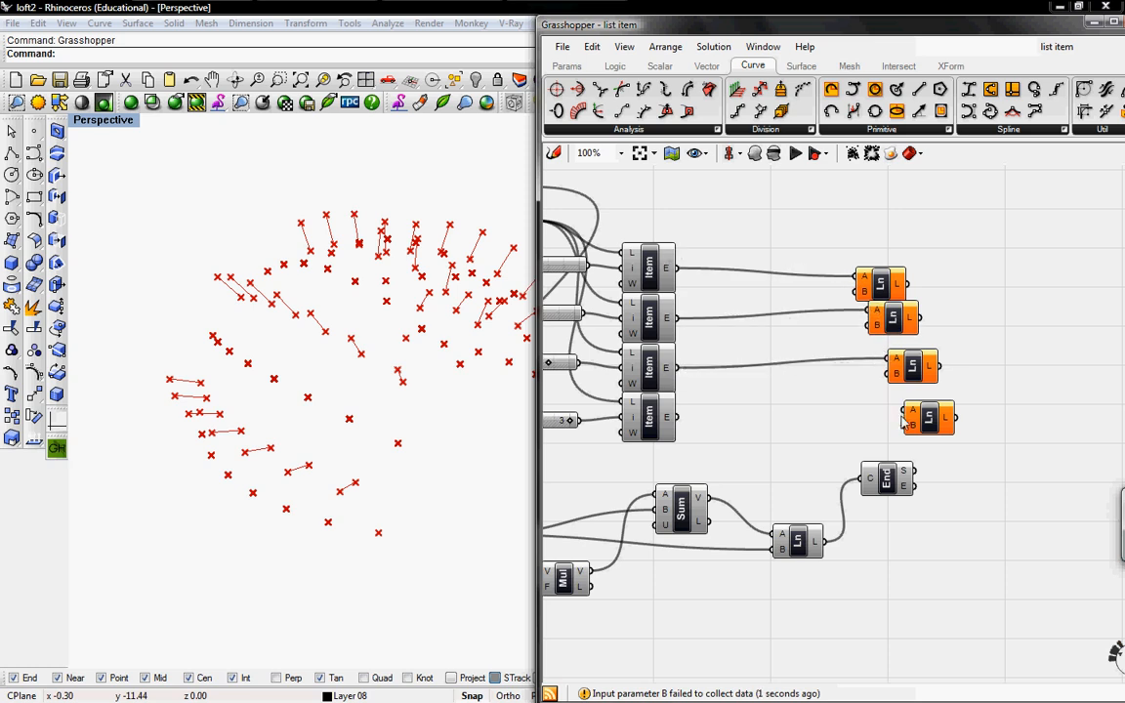
left_click_drag(904, 418, 674, 417)
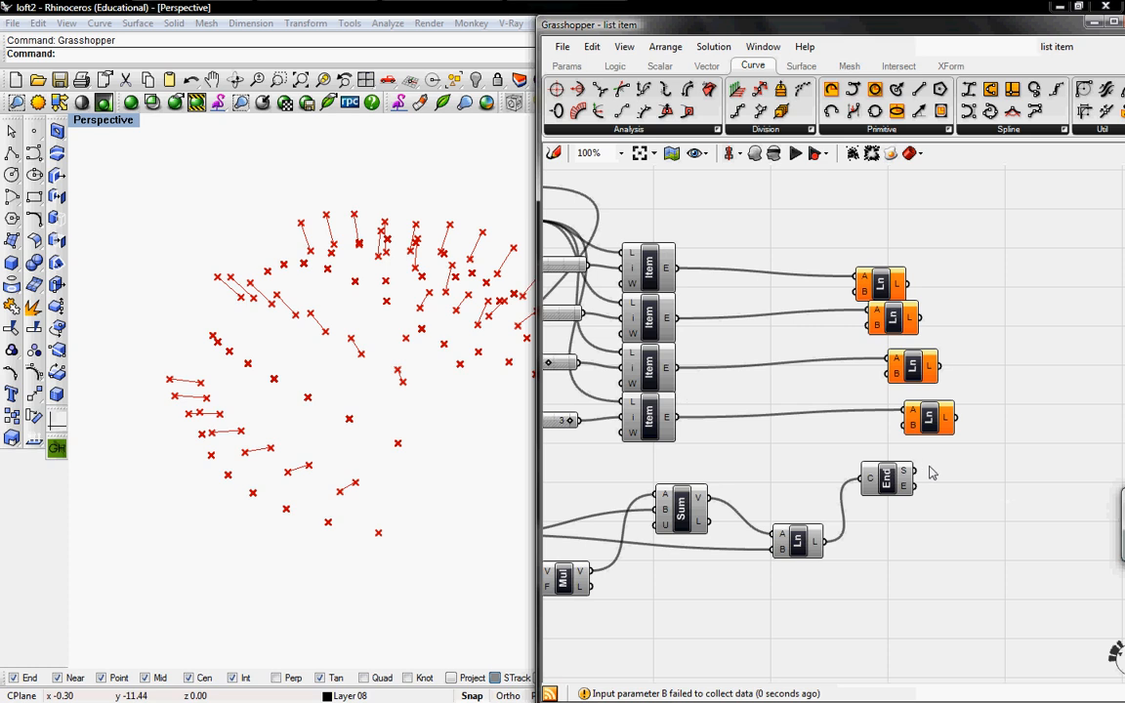
- Connect the End component's S output to the B input of all four Line components
left_click_drag(915, 484, 904, 422)
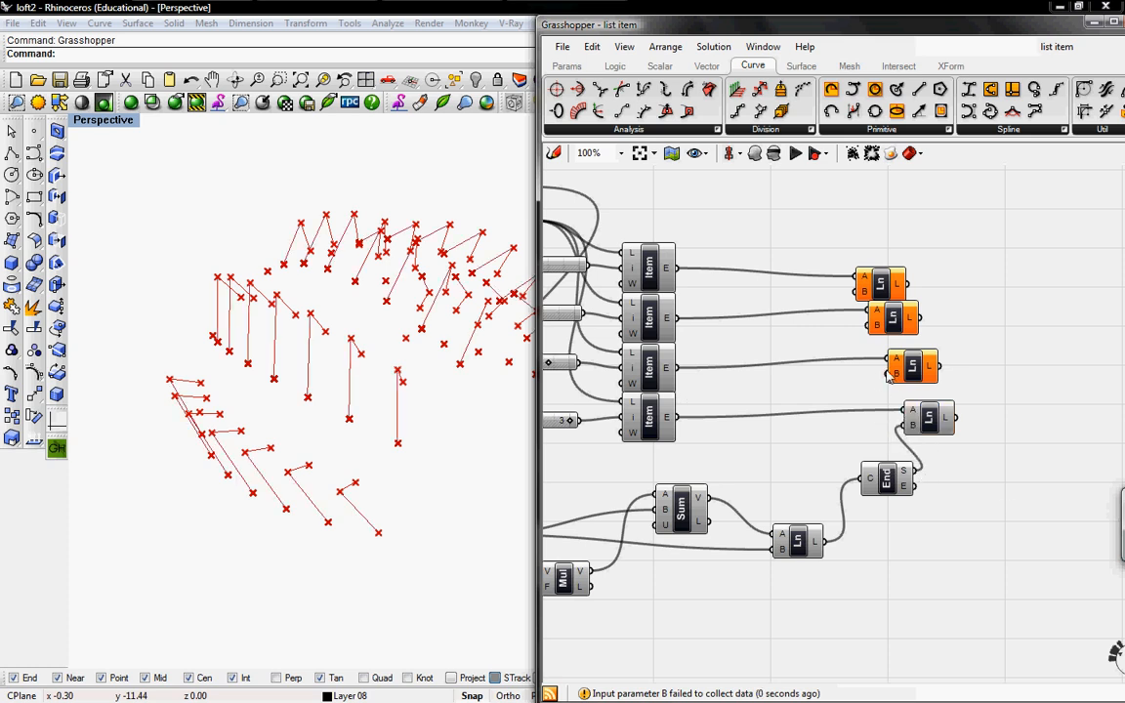
left_click_drag(888, 373, 915, 485)
left_click_drag(868, 328, 916, 485)
left_click_drag(837, 311, 914, 485)
right_click_drag(289, 442, 235, 380)
- Turn off the preview of the normal line component and of the four list item components
right_click(801, 547)
left_click(829, 532)
right_click(658, 434)
left_click(691, 456)
right_click(651, 363)
left_click(684, 387)
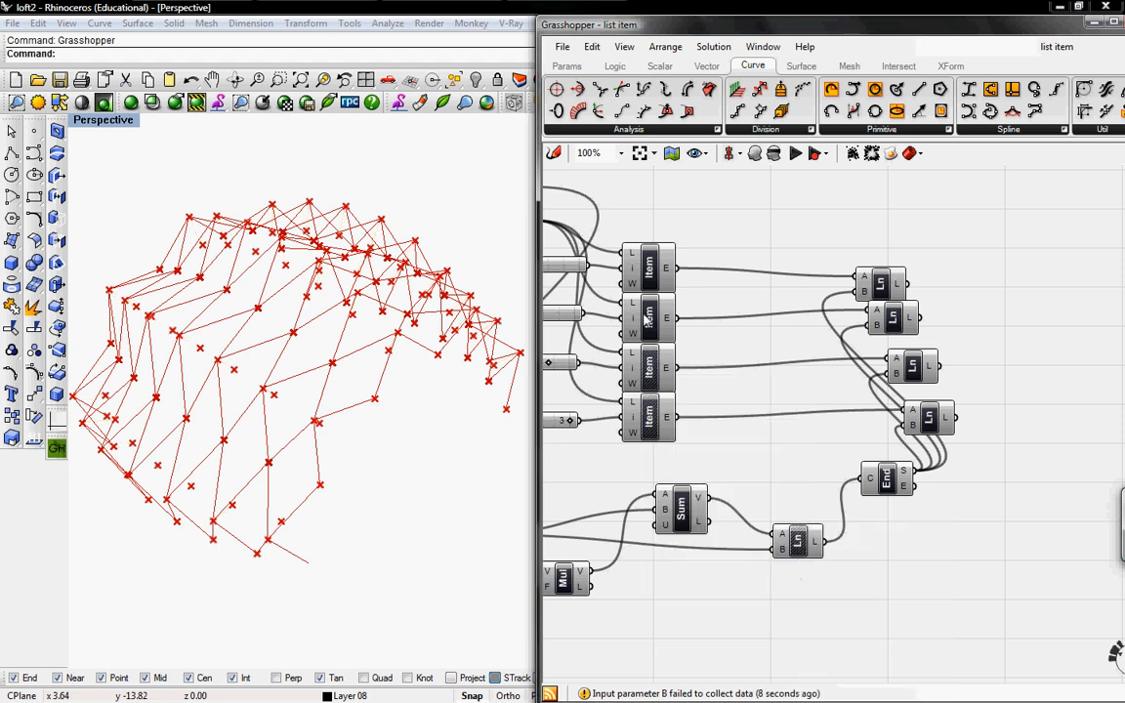
right_click(646, 311)
left_click(688, 333)
right_click(651, 271)
left_click(691, 295)
- Rename the two sliders feeding the Divide component as U and V
right_click_drag(564, 279, 786, 293)
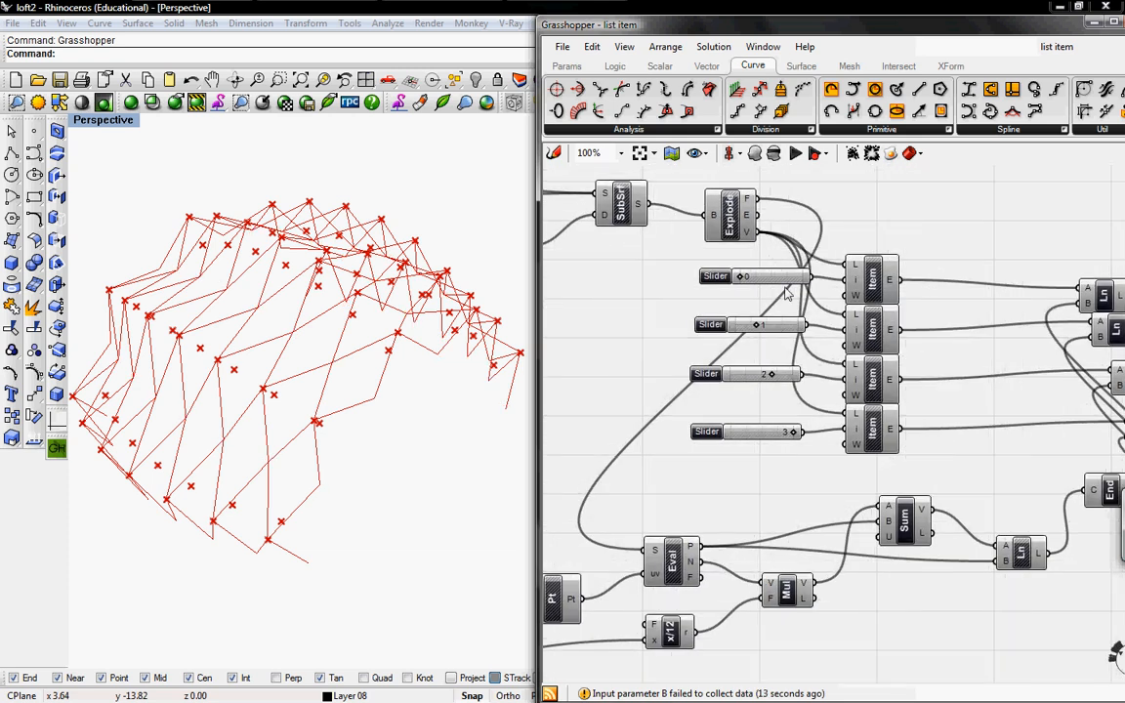
right_click_drag(589, 308, 803, 339)
right_click_drag(647, 313, 808, 331)
scroll(691, 285, "up", 3)
right_click(684, 293)
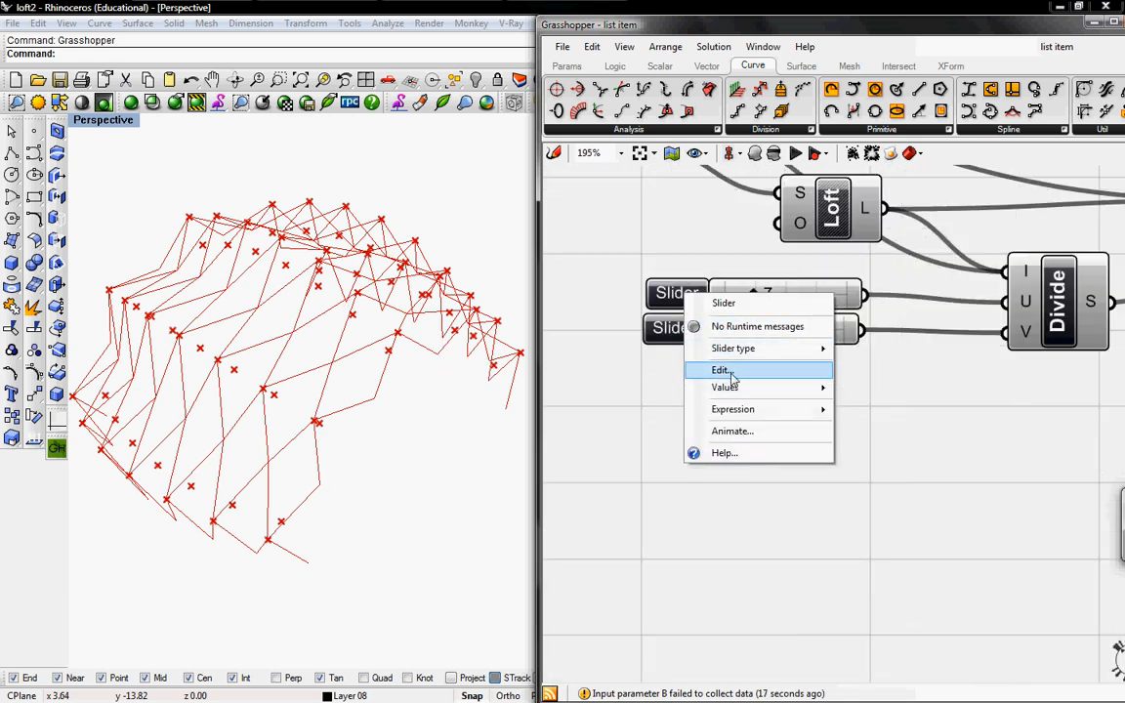
left_click(720, 339)
left_click(803, 489)
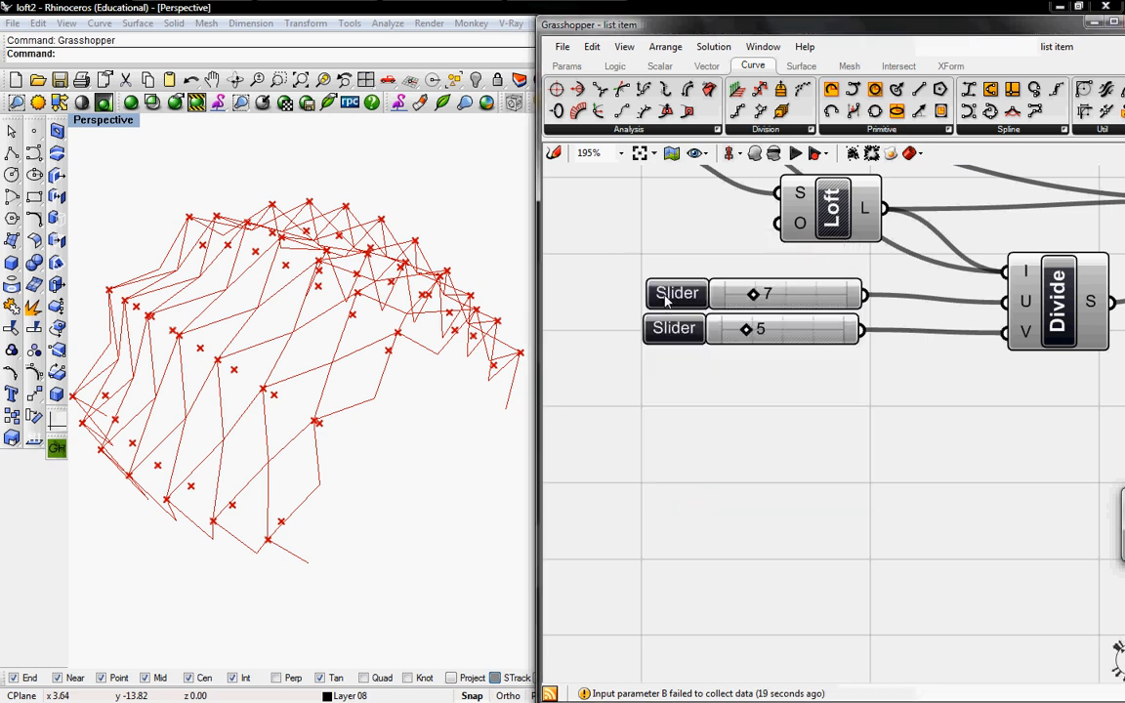
right_click(673, 298)
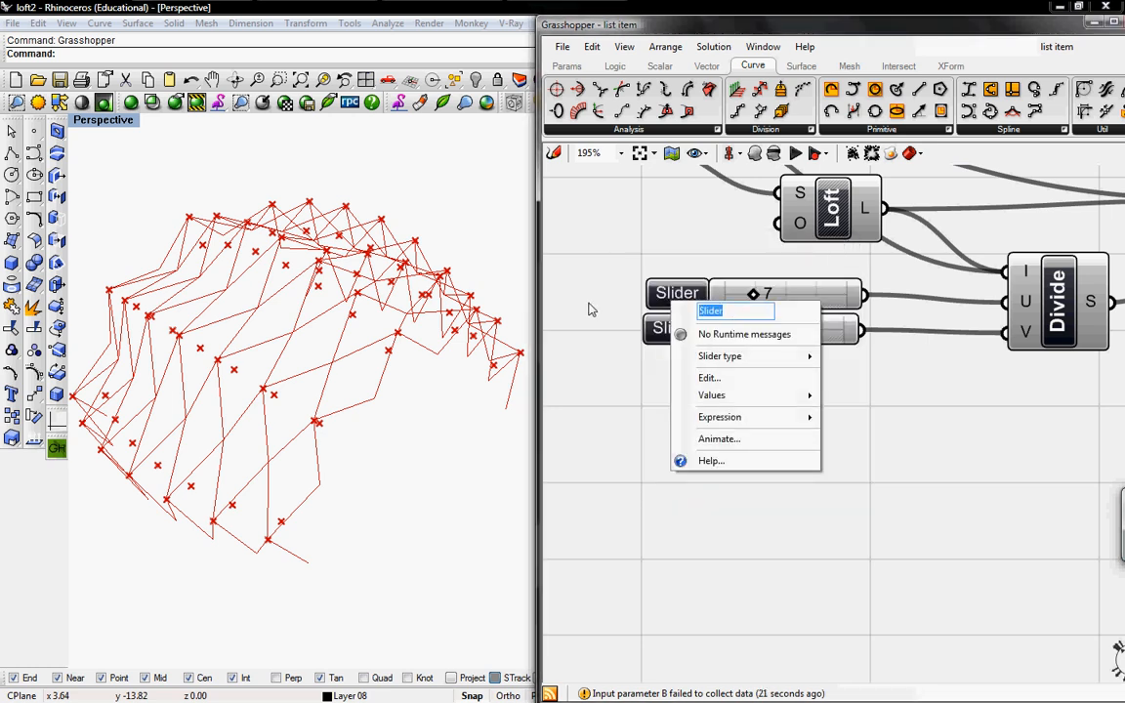
type("U")
key("Return")
right_click(668, 332)
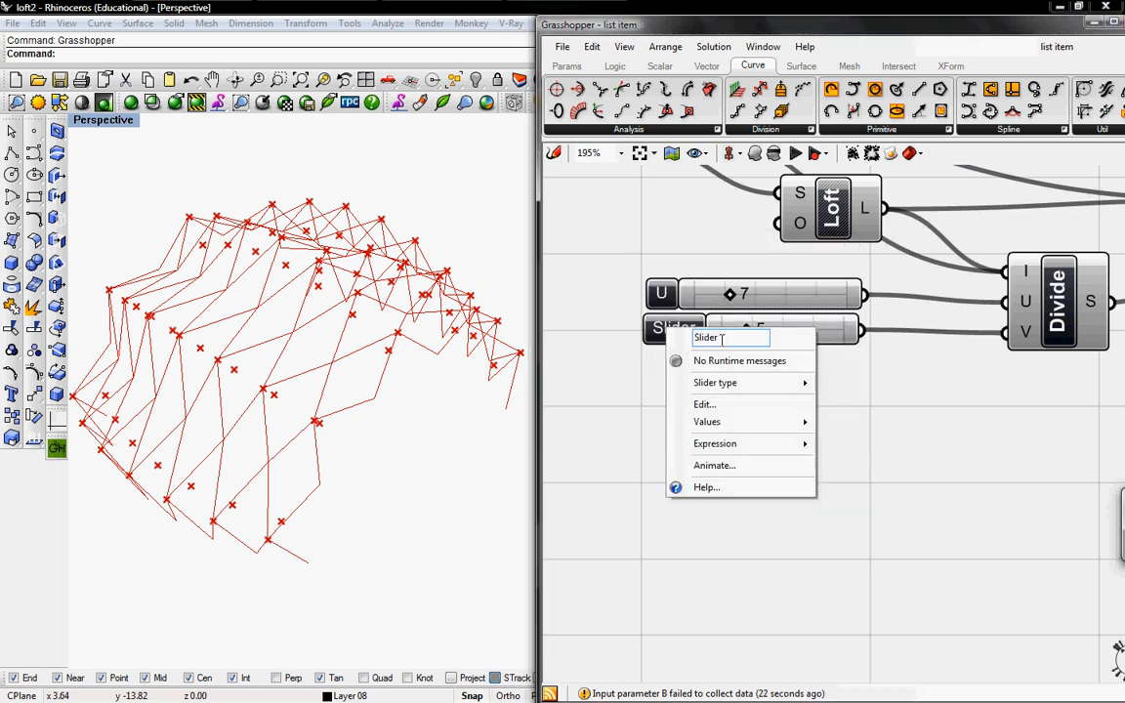
type("V")
key("Return")
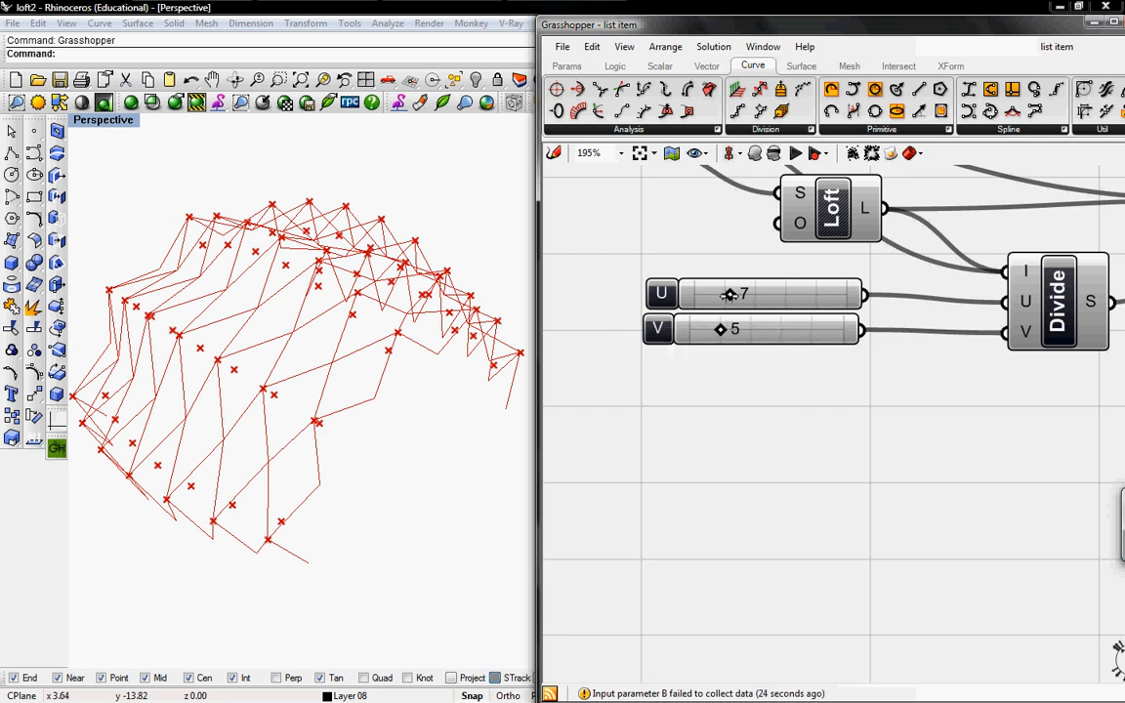
- Set the U slider to 5 and move the U and V sliders below the normal line and End components
left_click_drag(729, 295, 720, 298)
scroll(768, 397, "down", 3)
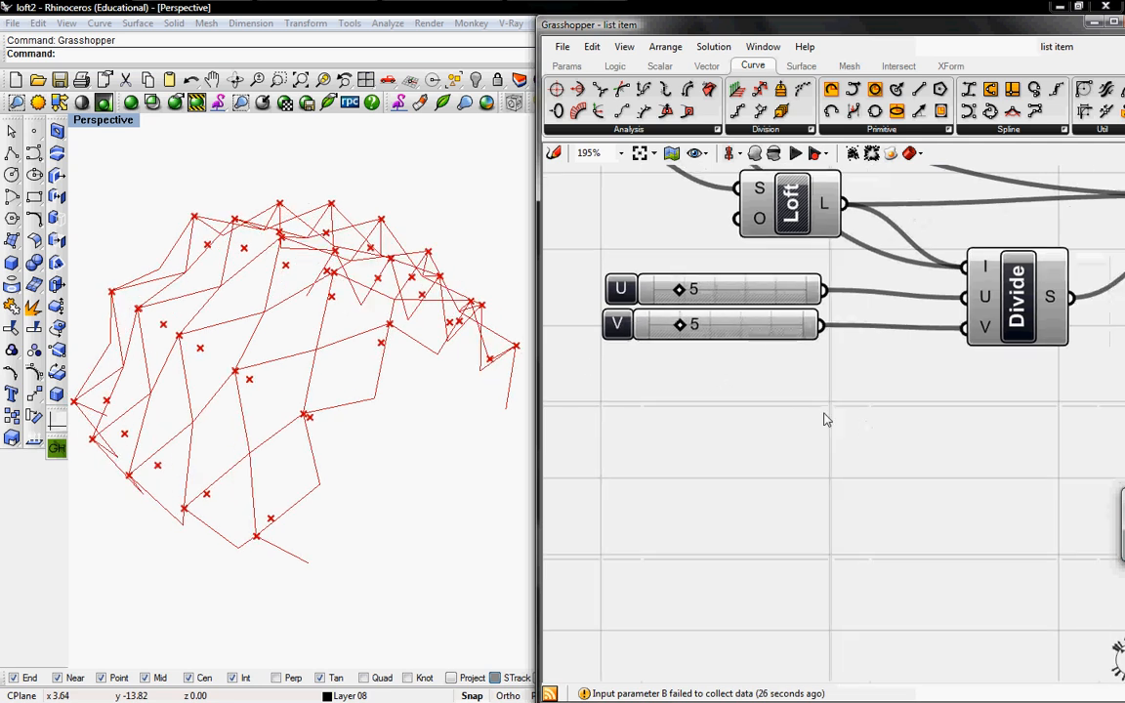
right_click_drag(858, 409, 757, 353)
left_click_drag(740, 343, 1011, 497)
scroll(718, 332, "down", 3)
scroll(1030, 454, "up", 3)
right_click_drag(817, 401, 769, 508)
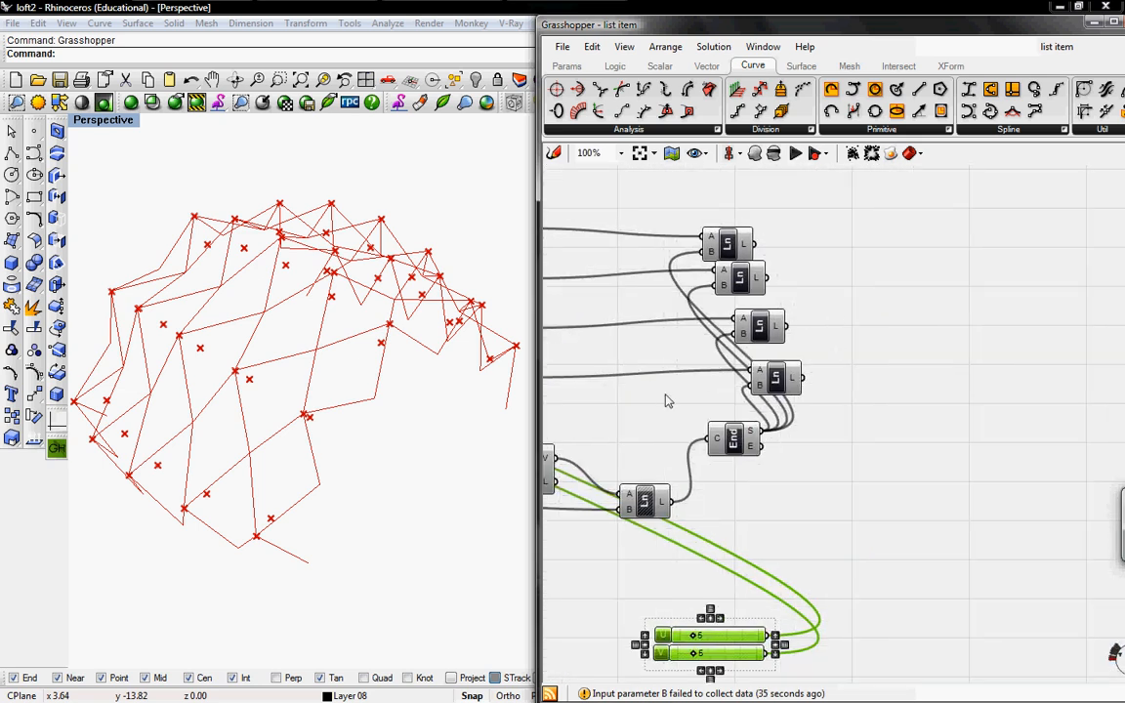
- Turn off the preview of the End component
right_click_drag(661, 401, 780, 391)
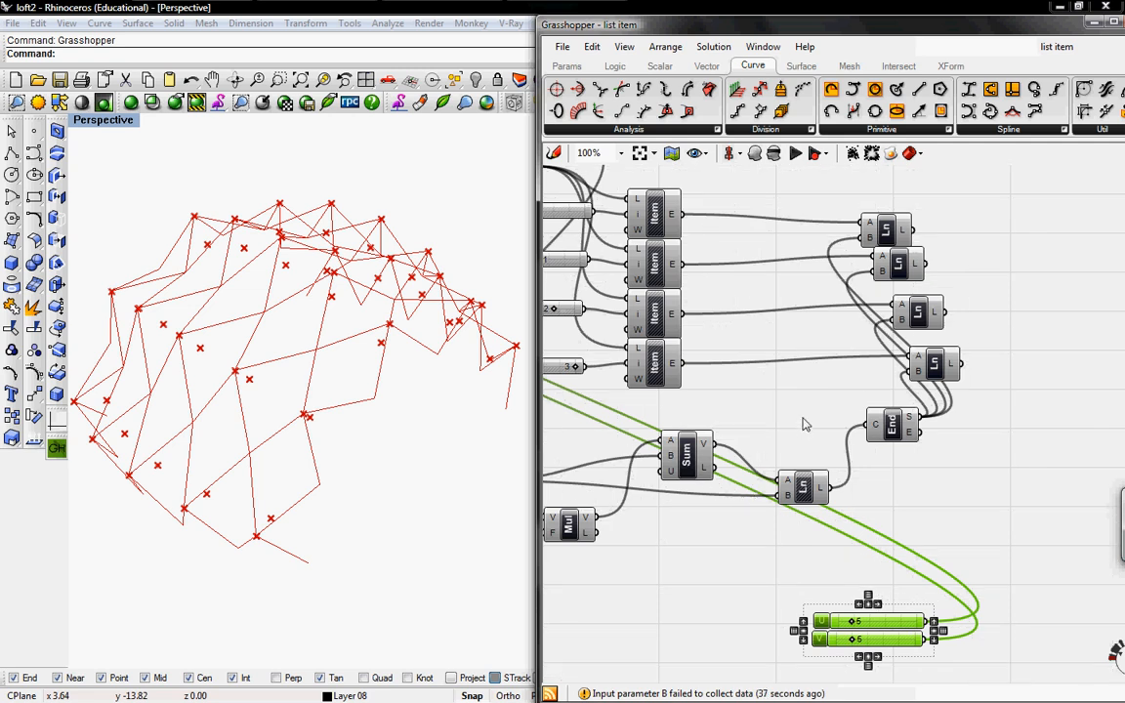
right_click(894, 430)
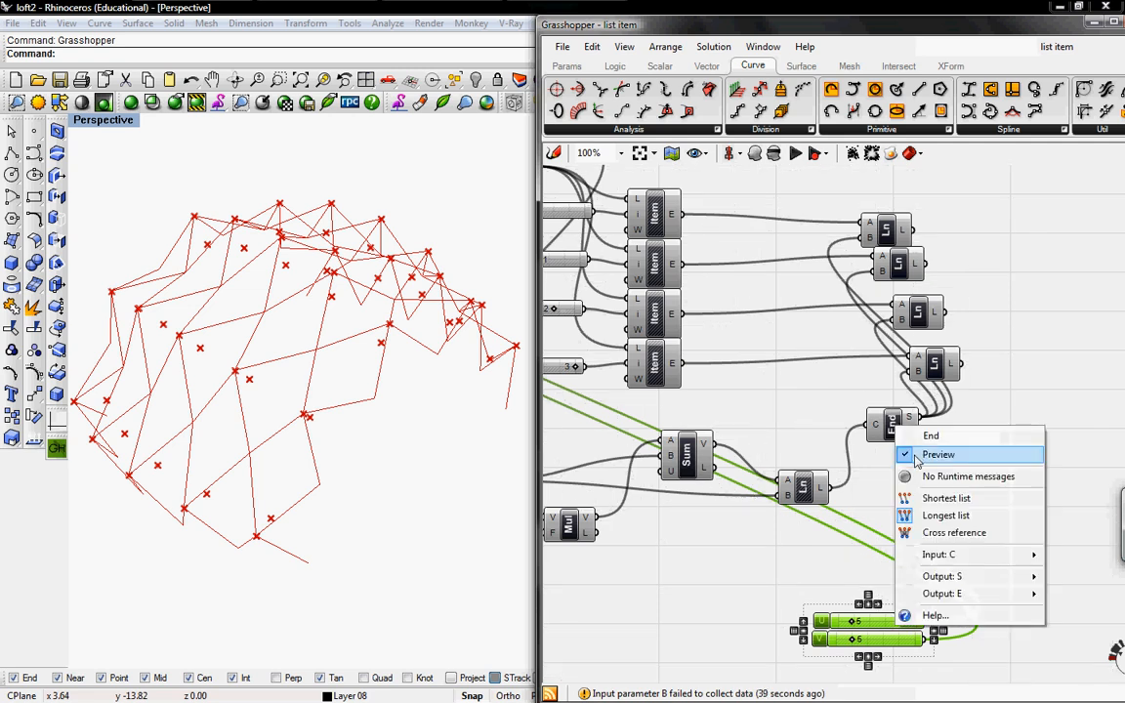
left_click(908, 452)
right_click_drag(336, 462, 267, 408)
- Add a PolyLine component above the list items and connect Explode's V output to its V input
left_click(1008, 132)
left_click_drag(969, 293, 728, 218)
right_click_drag(768, 264, 875, 402)
left_click_drag(839, 374, 842, 298)
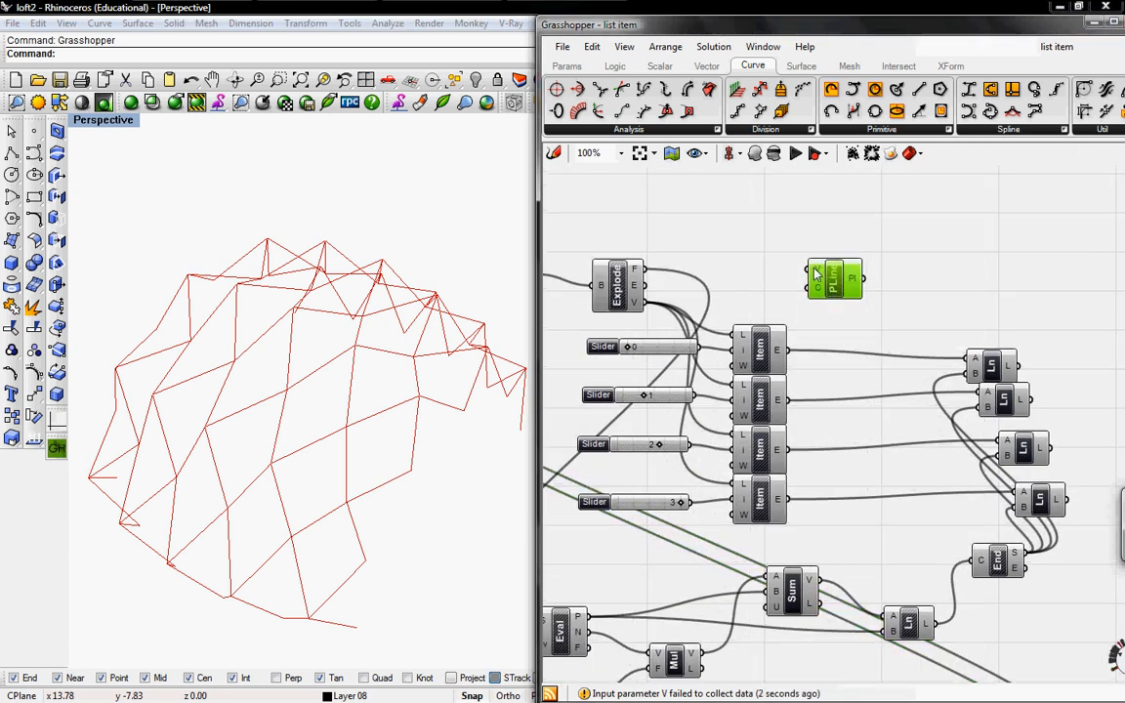
left_click_drag(653, 309, 812, 270)
right_click_drag(315, 453, 316, 517)
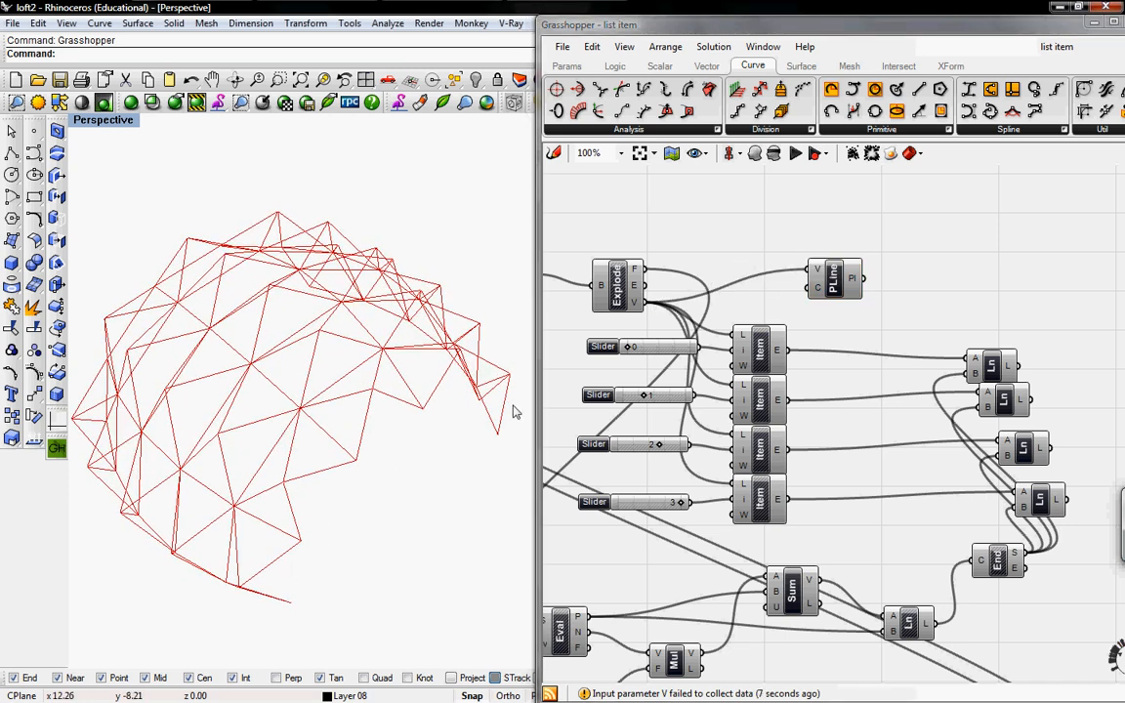
- Set the PolyLine's closed (C) input to True
right_click(819, 292)
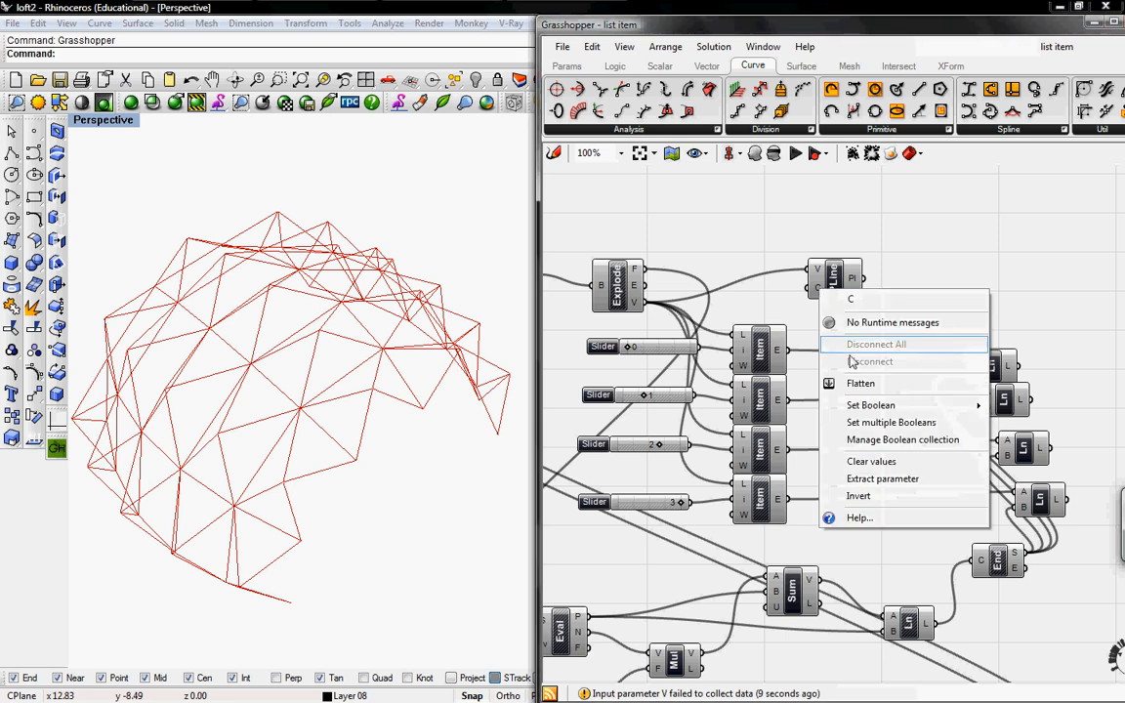
mouse_move(874, 415)
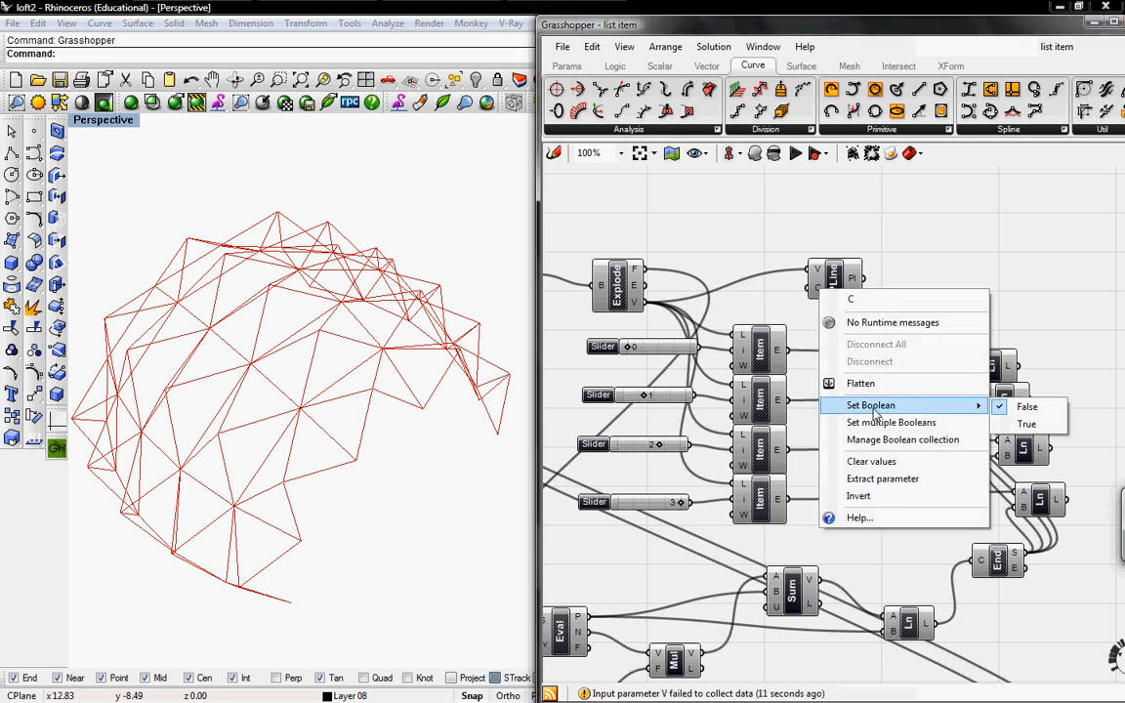
left_click(1026, 424)
right_click_drag(277, 478, 288, 471)
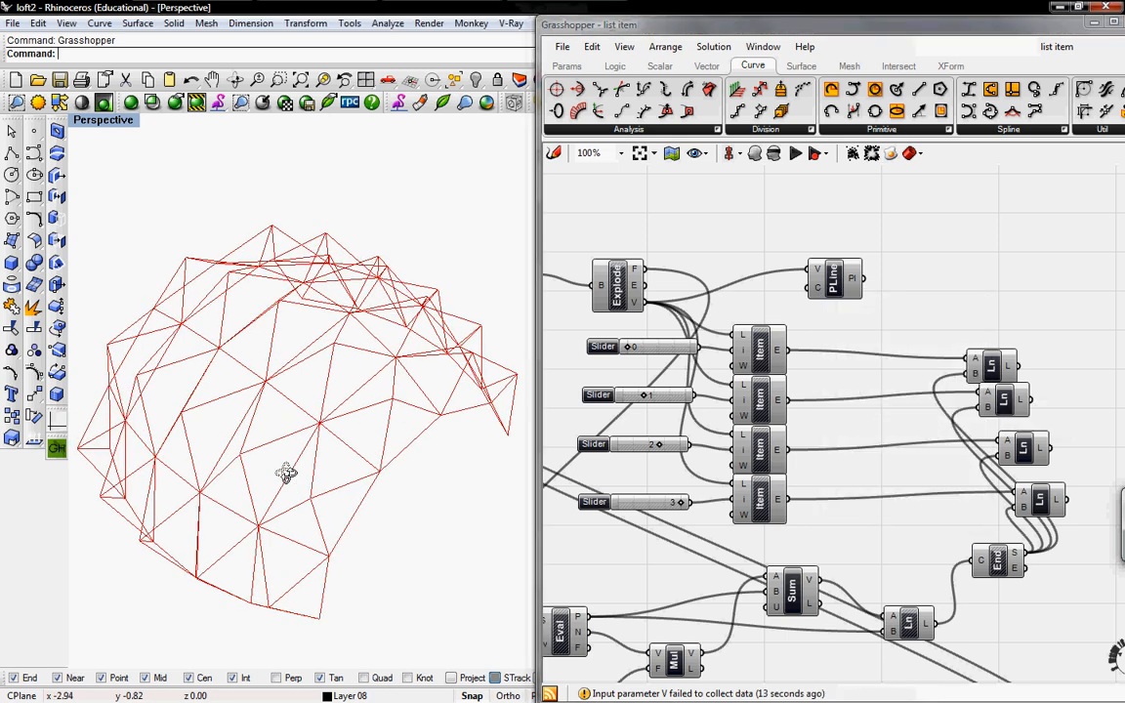
- Move the PolyLine component beyond the four Line components and reposition the Grasshopper window
right_click_drag(835, 358, 691, 273)
left_click_drag(693, 200, 1008, 252)
left_click_drag(982, 28, 942, 19)
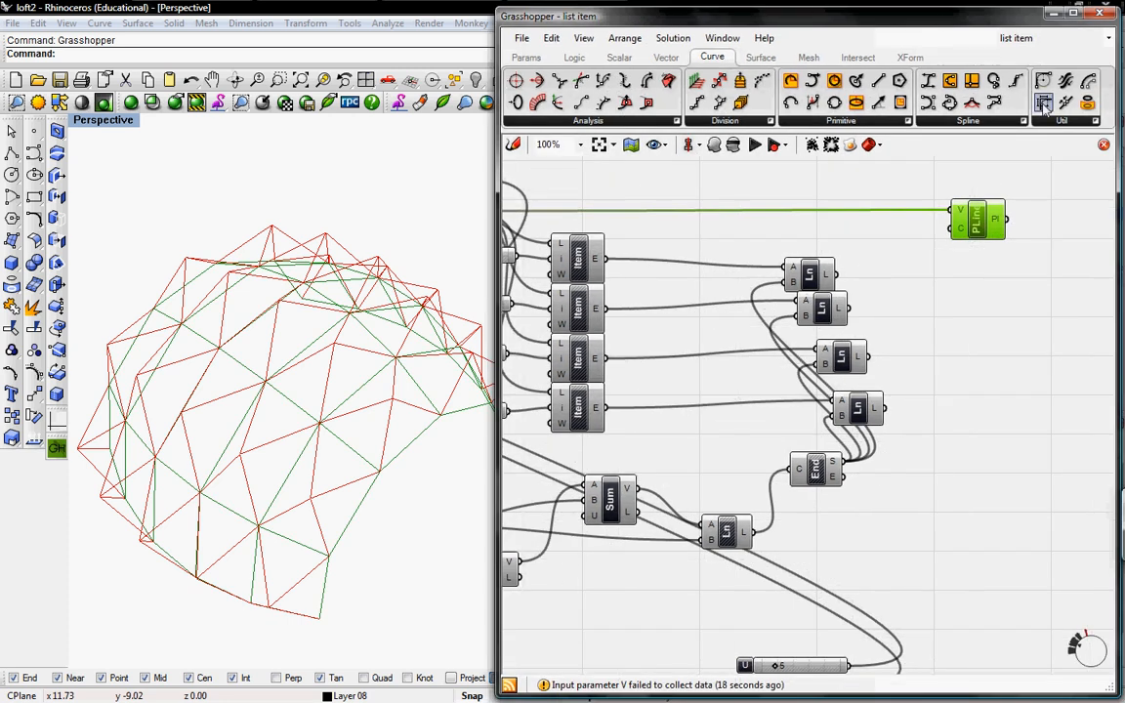
- Add a Join Curves component below the PolyLine and connect the outputs of all four Line components to its C input
left_click(1085, 120)
left_click(1063, 210)
left_click(981, 291)
mouse_move(955, 285)
left_mouse_down()
mouse_move(837, 274)
mouse_move(952, 279)
mouse_move(869, 357)
left_mouse_up()
left_click_drag(886, 409, 953, 285, "shift")
- Turn off the preview of the four Line components that feed the Join component
right_click(809, 278)
left_click(821, 305)
right_click(824, 318)
left_click(839, 344)
right_click(845, 361)
left_click(859, 389)
right_click(856, 410)
left_click(874, 433)
right_click_drag(1001, 406, 848, 351)
right_click_drag(898, 286, 879, 313)
right_click_drag(431, 454, 353, 375)
right_click_drag(706, 560, 693, 472)
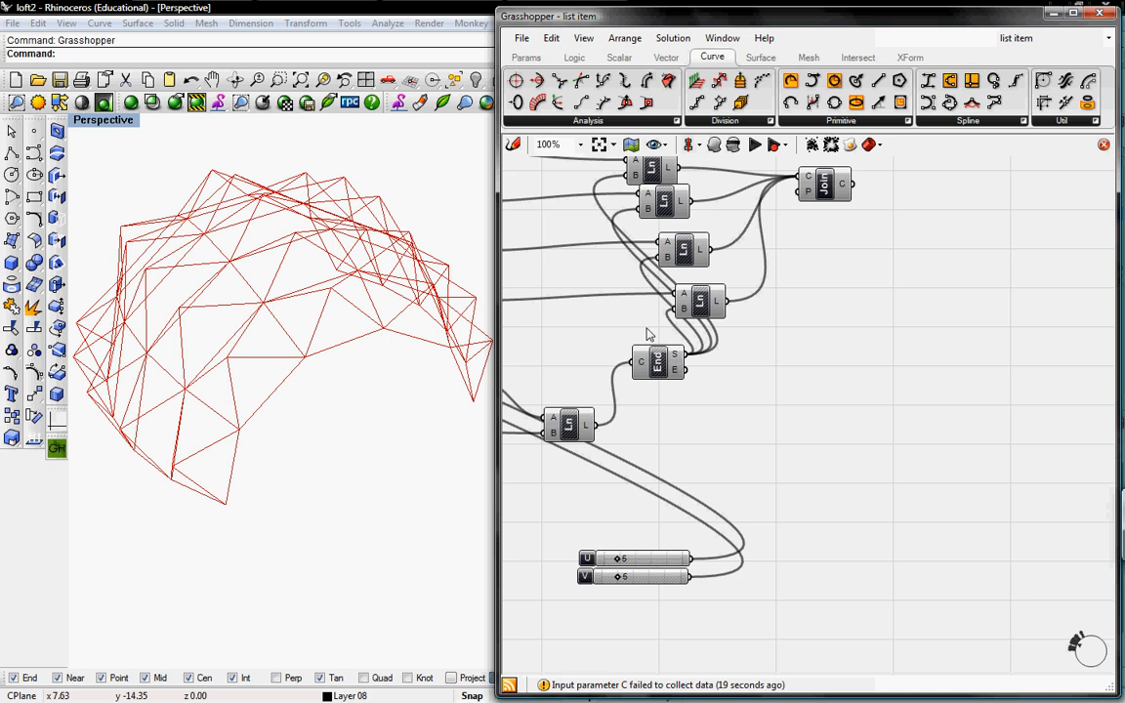
- Add a Point parameter beside the End Points component and connect the S output to it
left_click(517, 58)
left_click(509, 120)
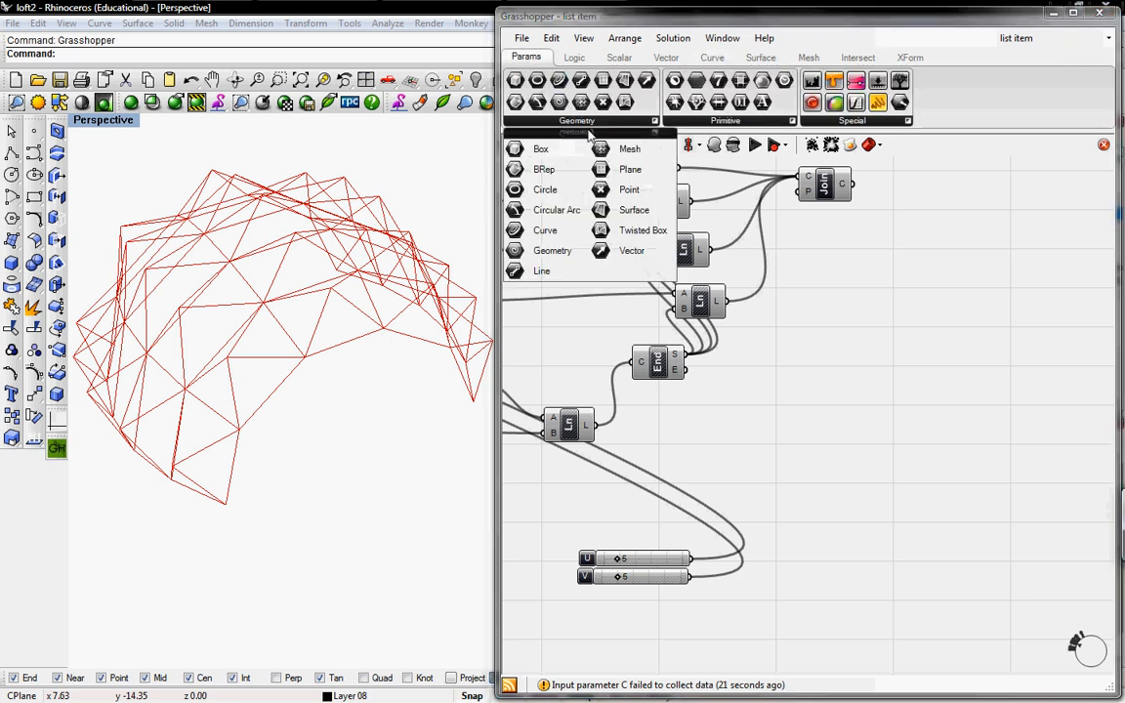
left_click_drag(625, 189, 798, 359)
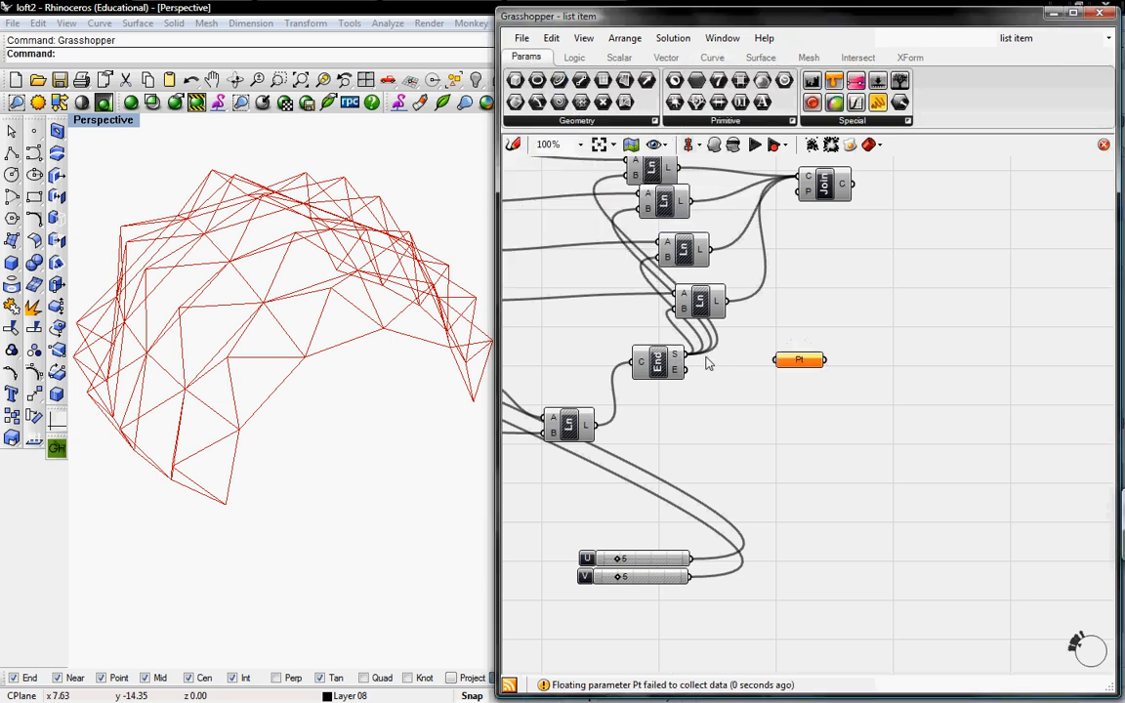
left_click_drag(688, 356, 775, 359)
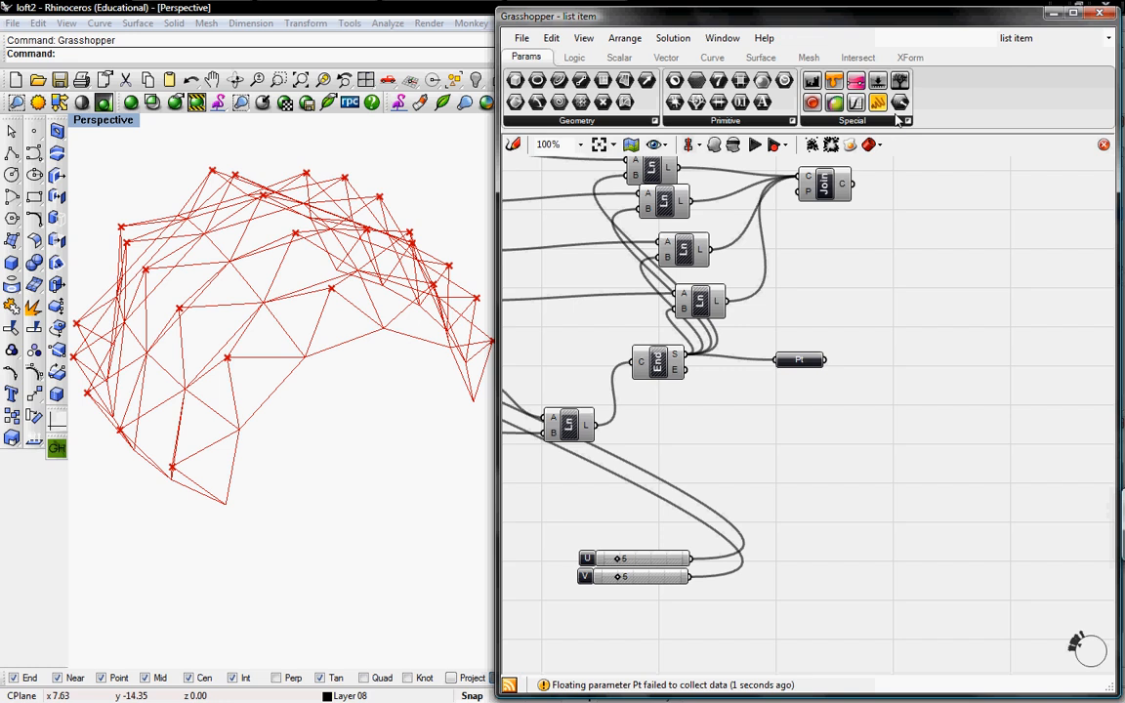
- Add a Panel fed by the Point parameter, enlarge it to list many points, and tidy both components' positions
left_click_drag(1017, 320, 1019, 318)
left_click_drag(825, 361, 962, 317)
left_click_drag(1054, 351, 1084, 503)
left_click_drag(950, 367, 975, 341)
left_click_drag(797, 367, 765, 363)
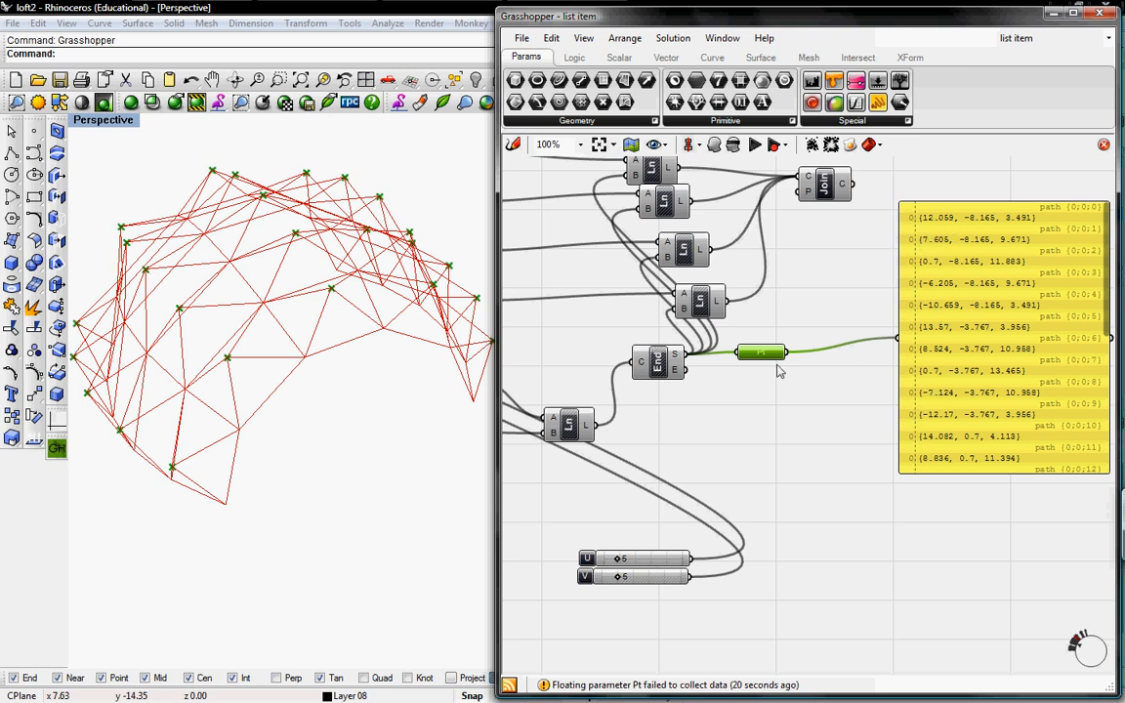
- Flatten the Point parameter and examine the indices of its point list against the model
right_click(768, 353)
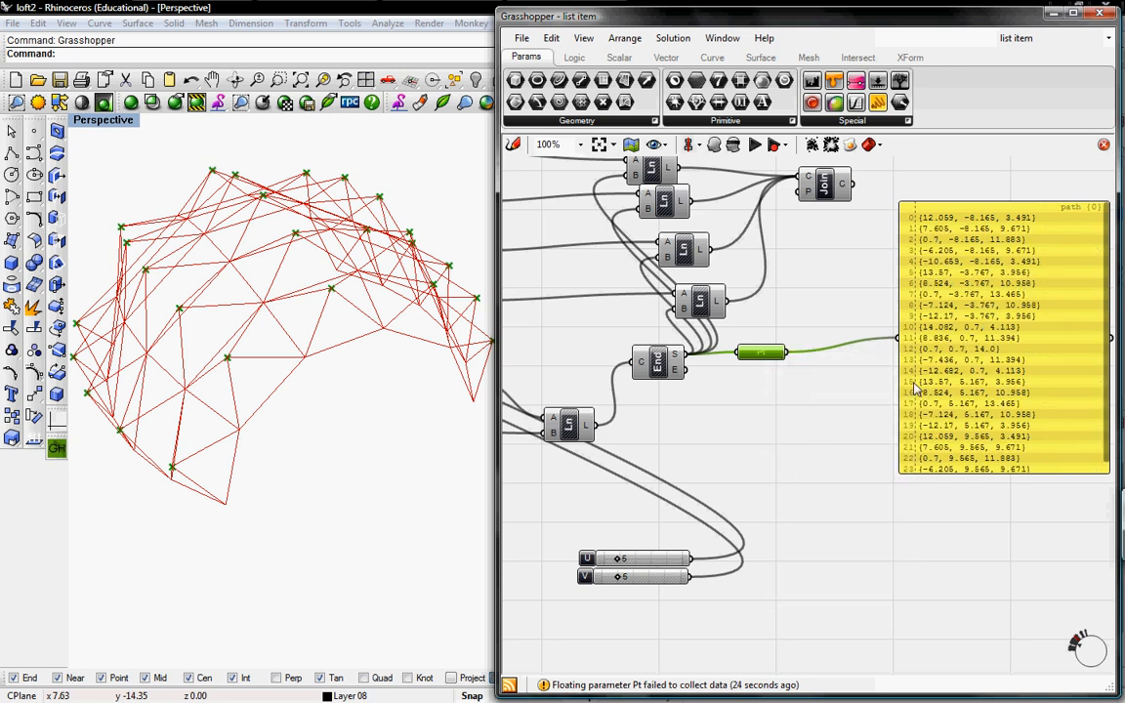
right_click_drag(922, 447, 886, 448)
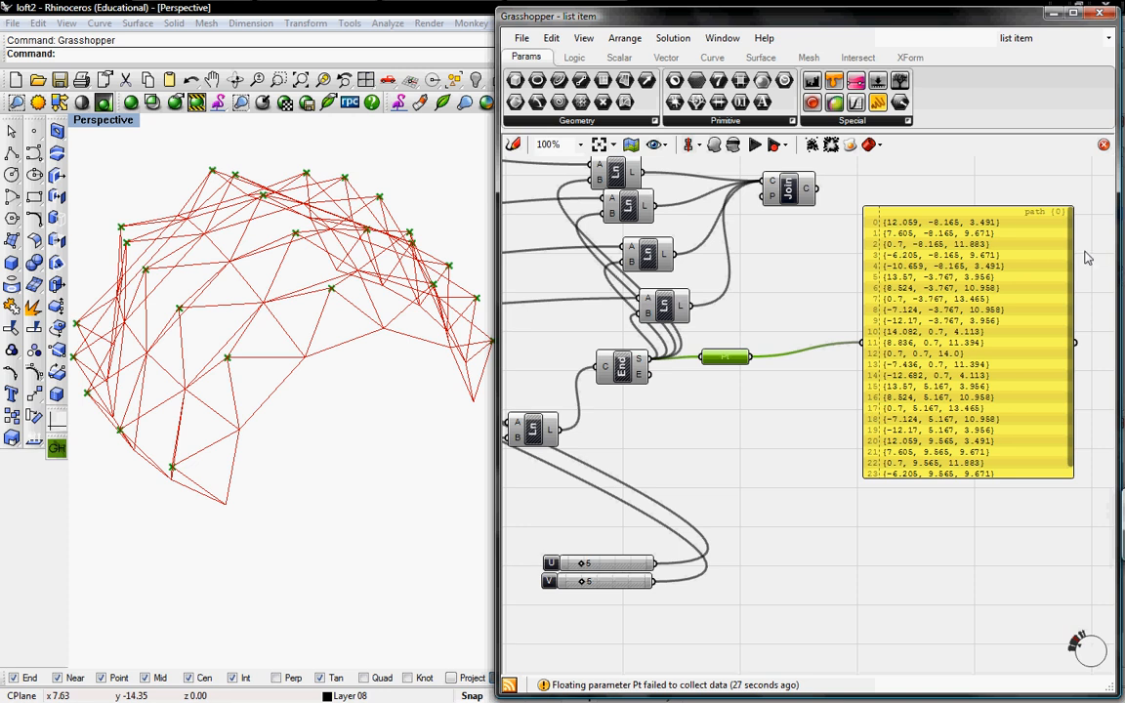
left_click_drag(1071, 249, 1069, 290)
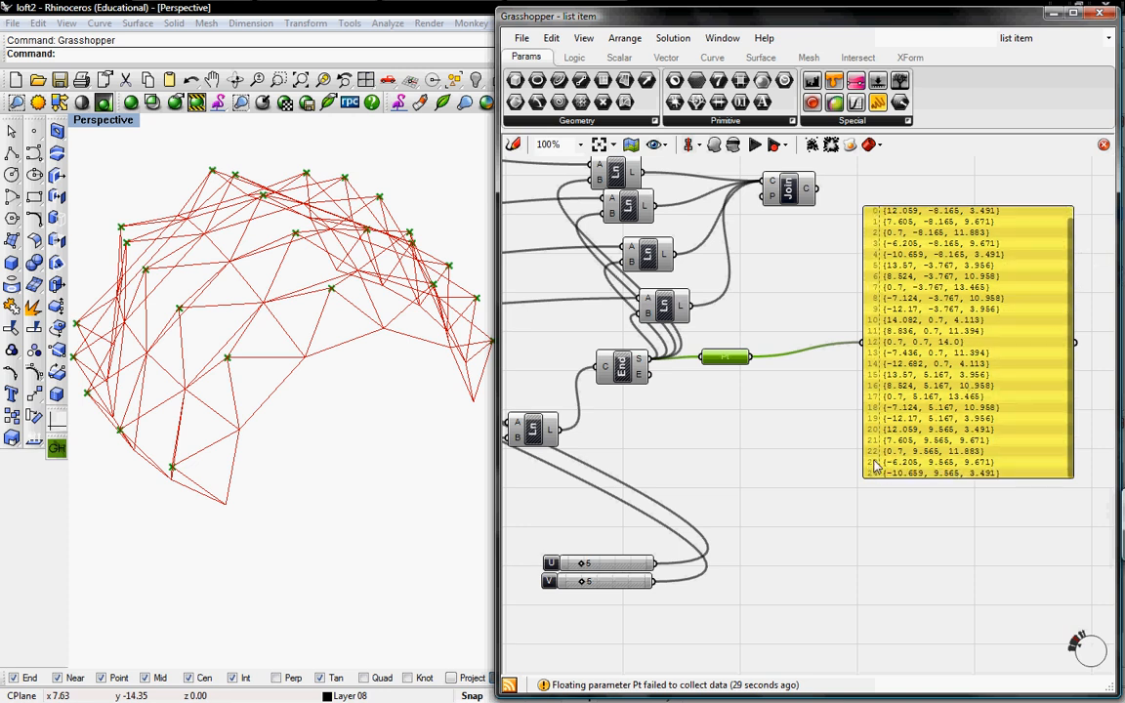
right_click_drag(645, 542, 692, 494)
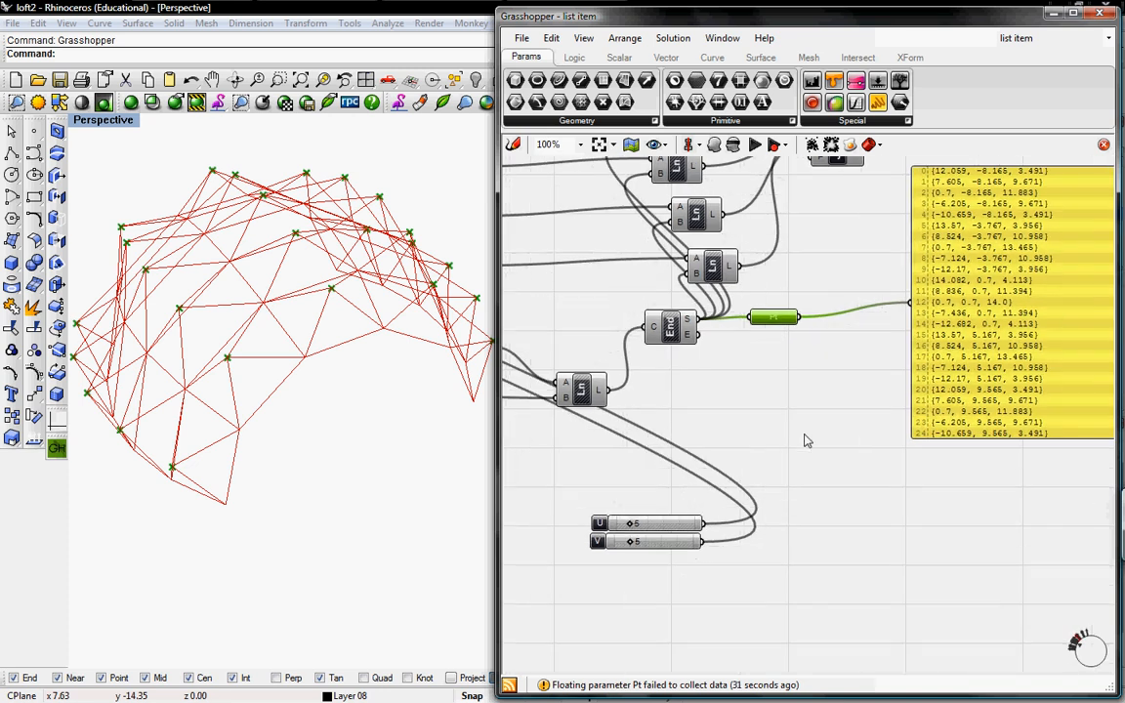
right_click_drag(351, 372, 296, 420)
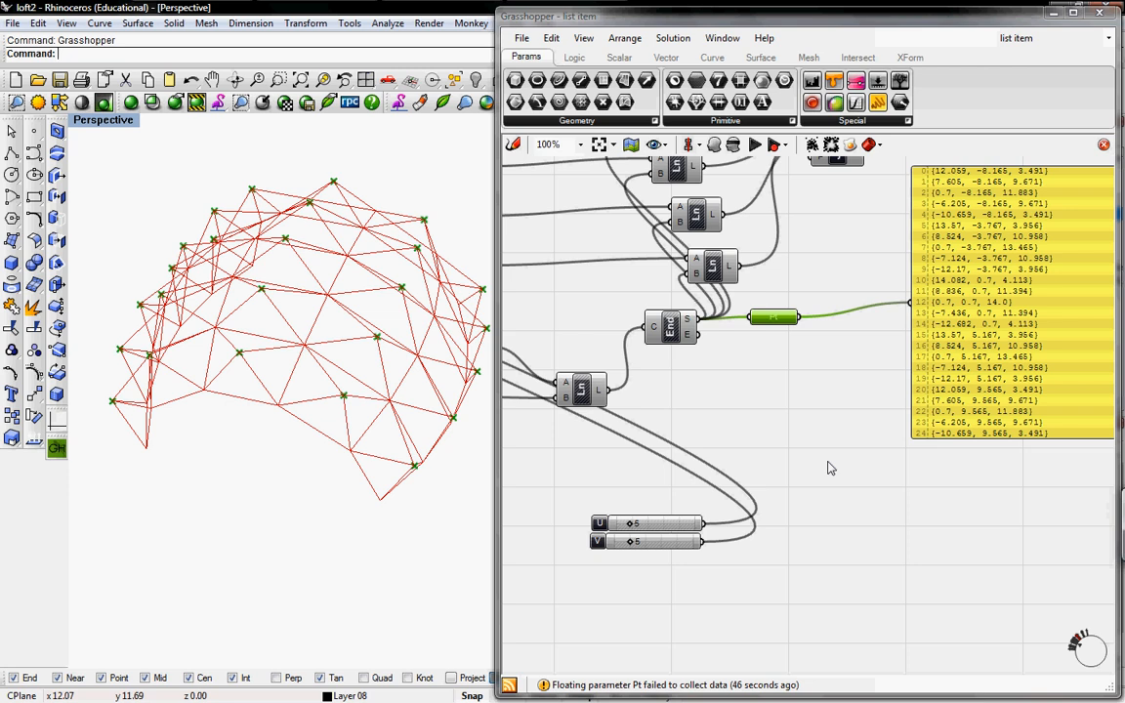
- Add a Sub List (SubSet) component and connect the Point parameter to its L input
right_click_drag(838, 392, 833, 424)
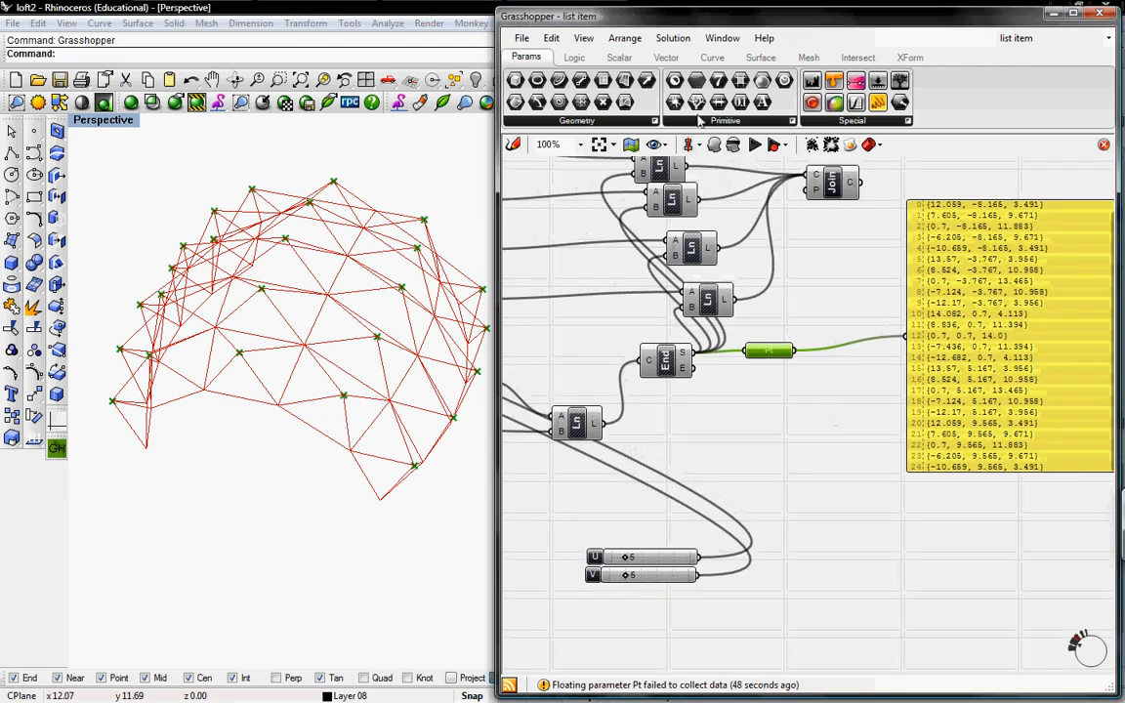
left_click(578, 59)
left_click(670, 119)
left_click_drag(664, 291, 791, 370)
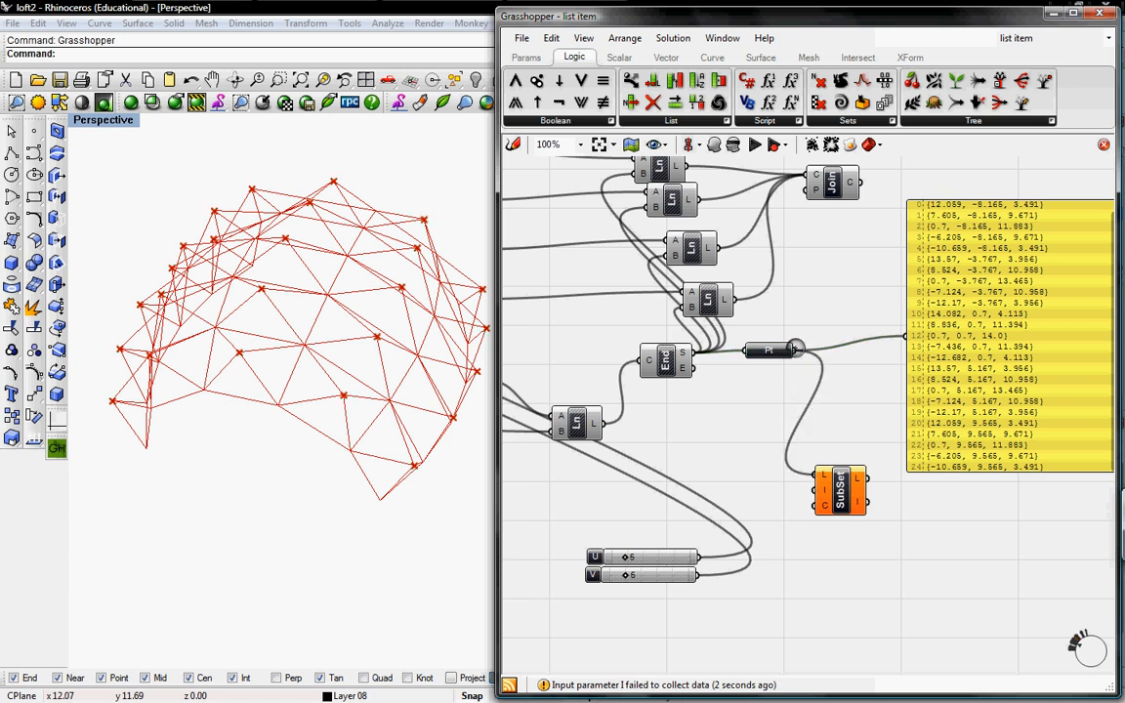
- Turn off the Point parameter's preview and move the SubSet component farther below the point panel
right_click(773, 355)
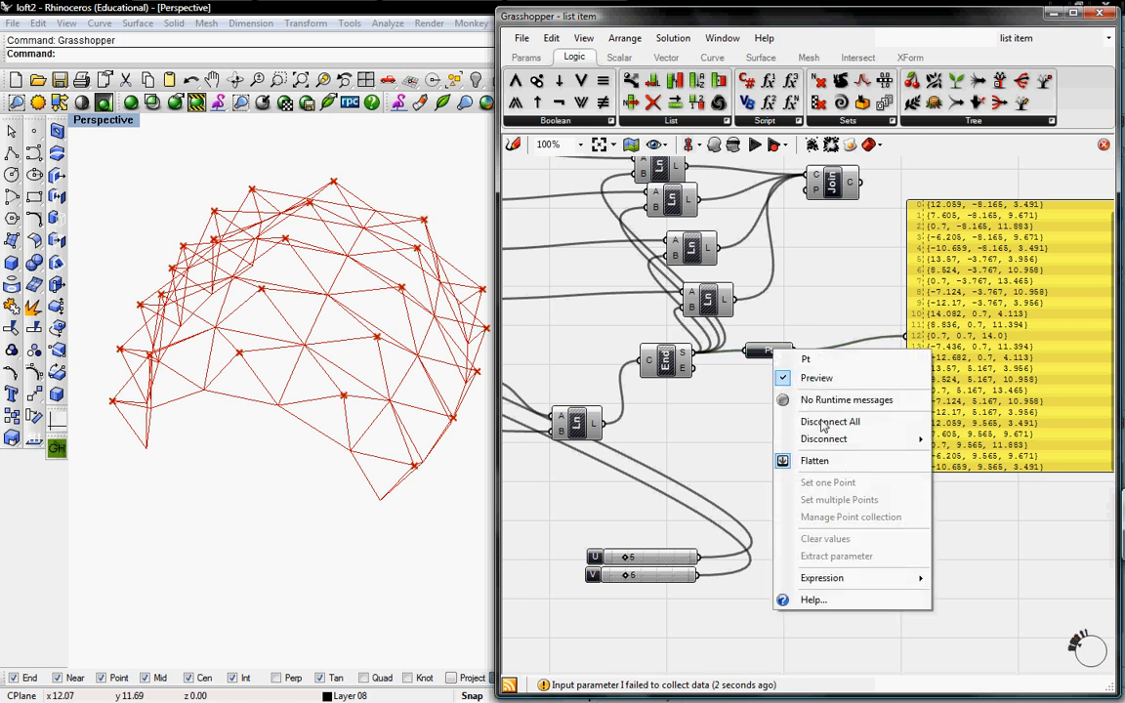
left_click(816, 378)
right_click_drag(743, 465, 786, 400)
left_click_drag(882, 441, 963, 544)
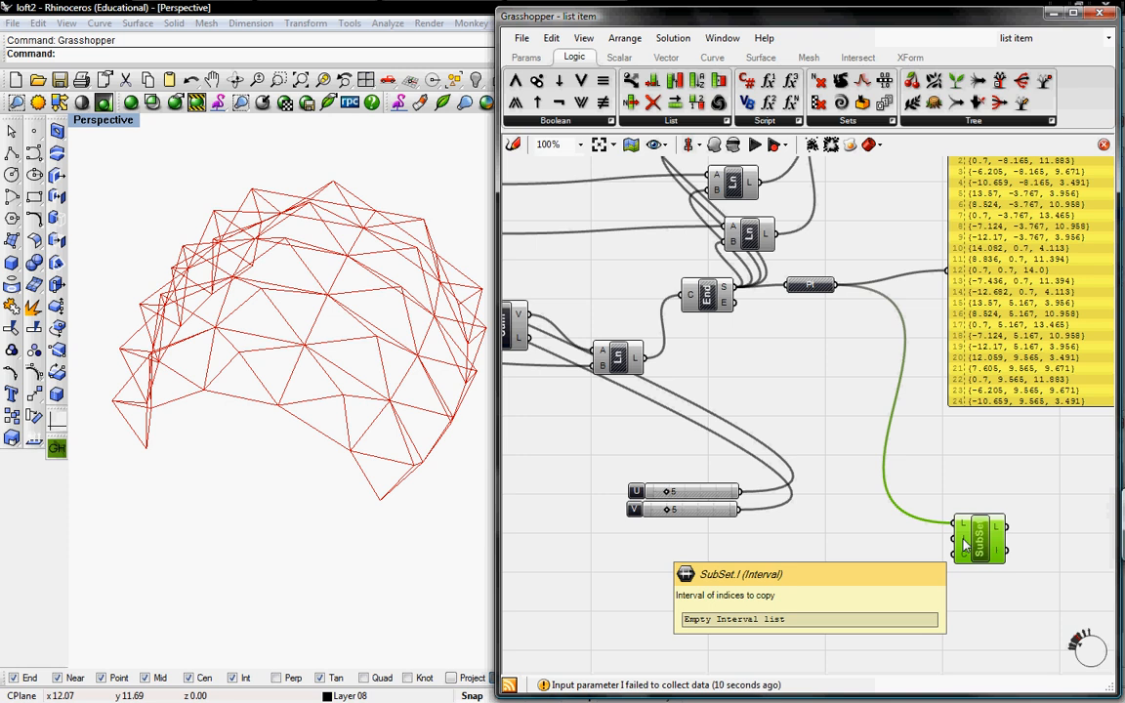
- Add an Interval component (Int) with A and B inputs and connect it to the SubSet's I input
left_click(619, 57)
left_click(598, 119)
left_click_drag(737, 311, 874, 536)
left_click_drag(952, 539, 905, 545)
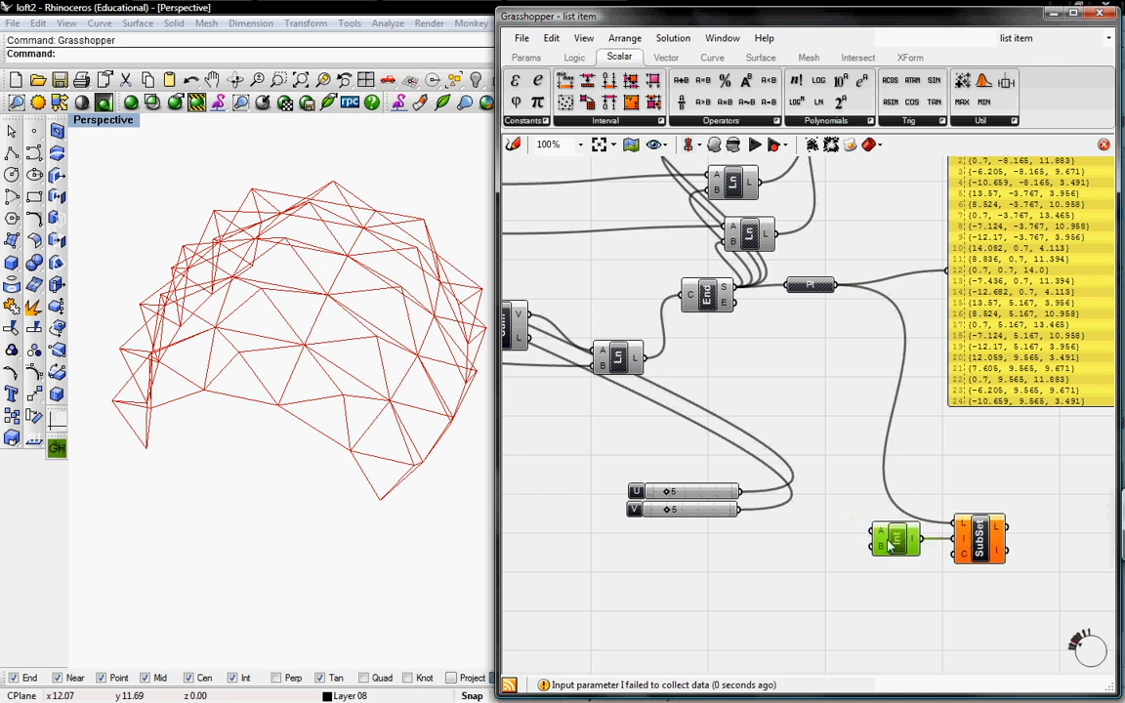
- Add two Series components beside the U and V sliders and connect their outputs to the Interval's A and B inputs
left_click_drag(783, 544, 639, 501)
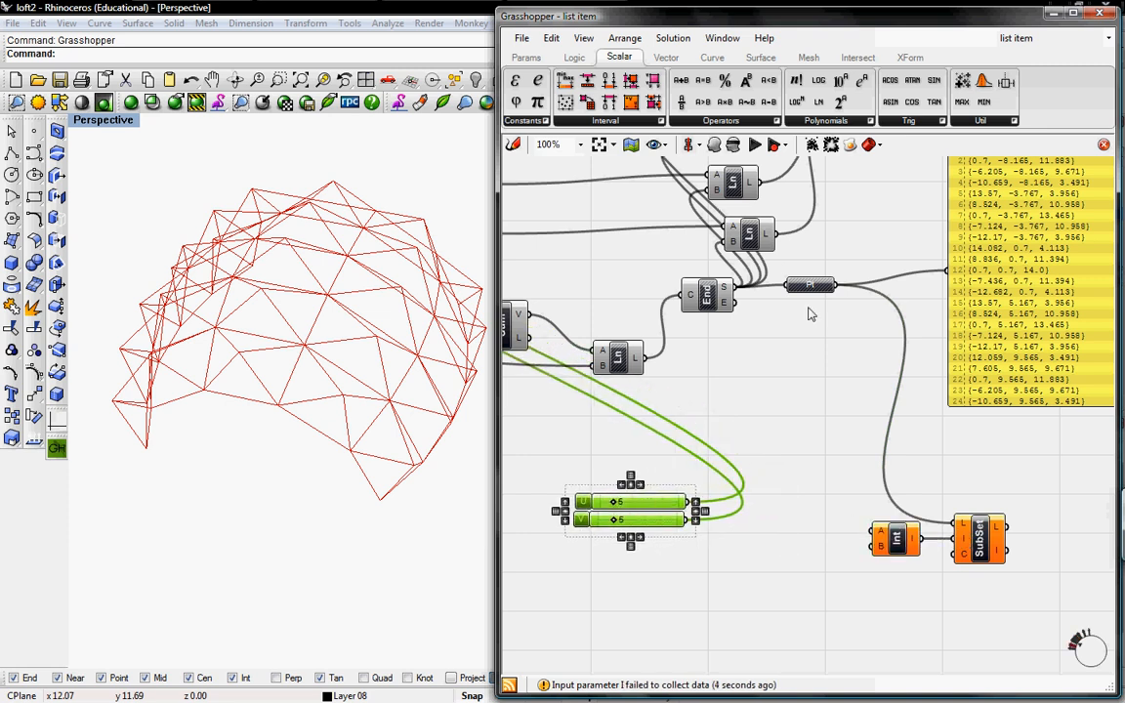
left_click(568, 59)
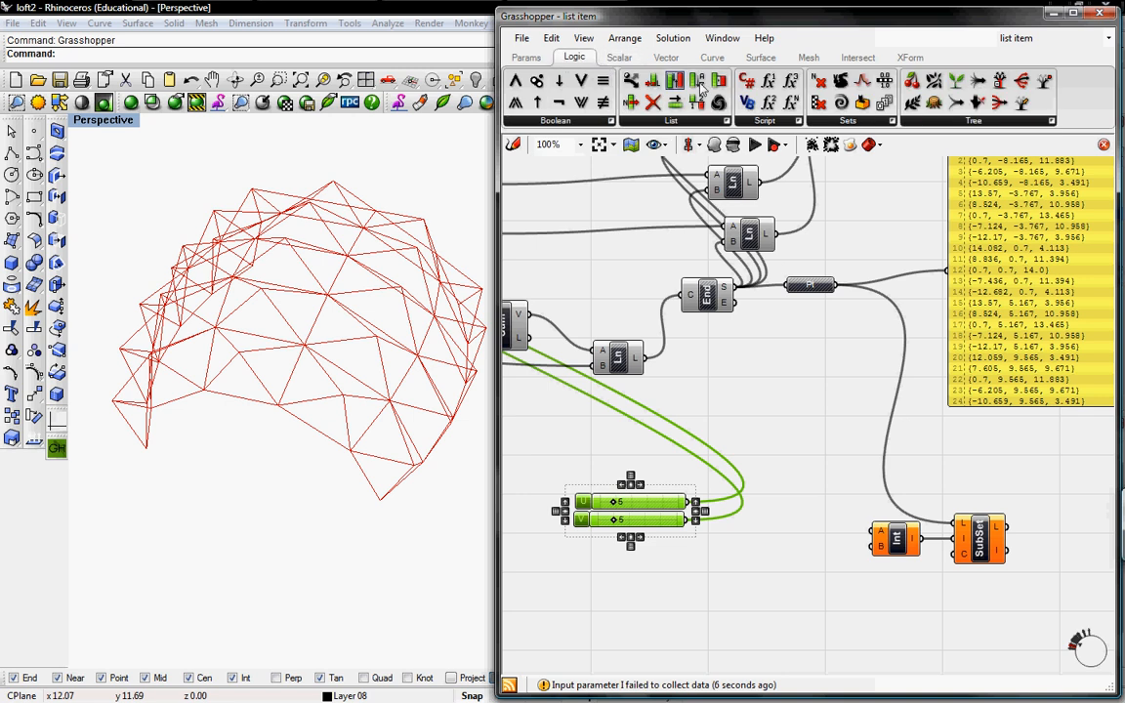
left_click(848, 124)
left_click(864, 291)
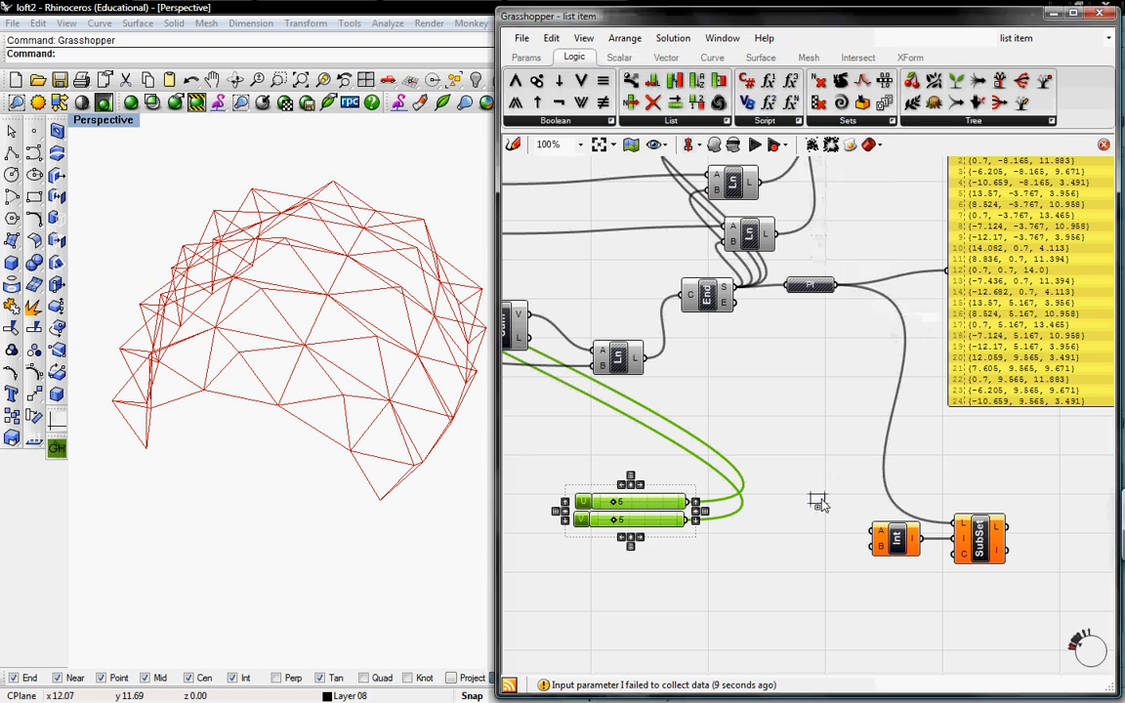
left_click(798, 499)
left_click(800, 501)
left_click_drag(810, 512, 869, 543, "alt")
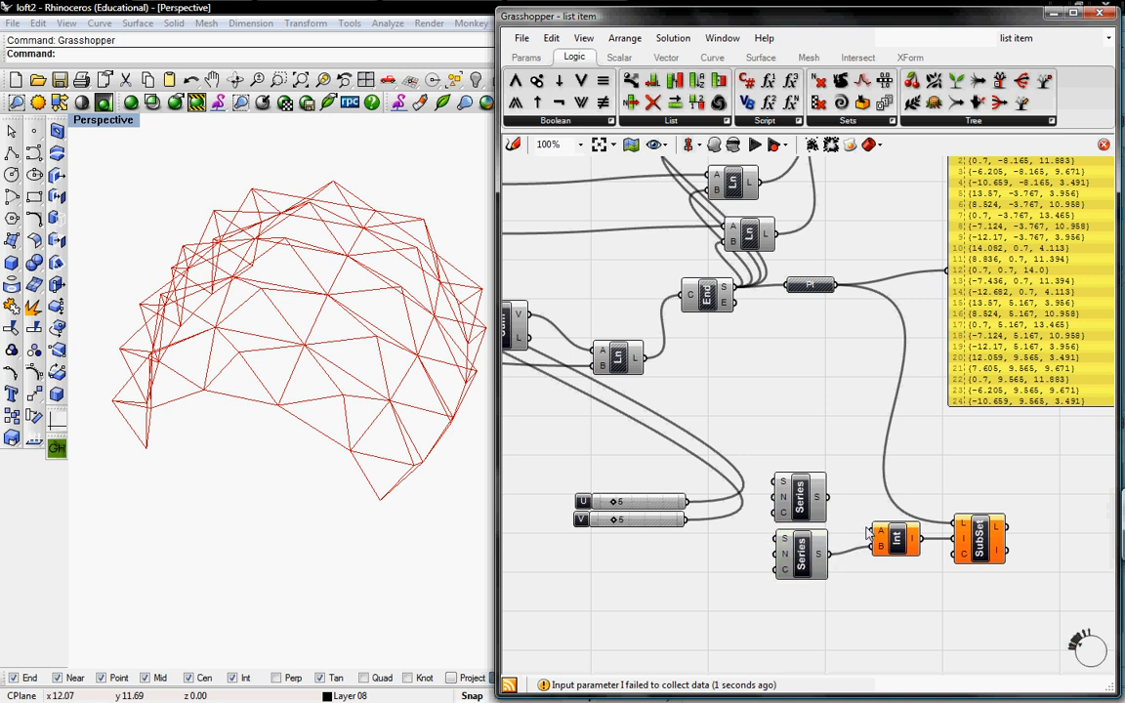
left_click_drag(828, 497, 871, 531)
- Add a second Panel above the SubSet component and connect the SubSet's L output to it
left_click(526, 56)
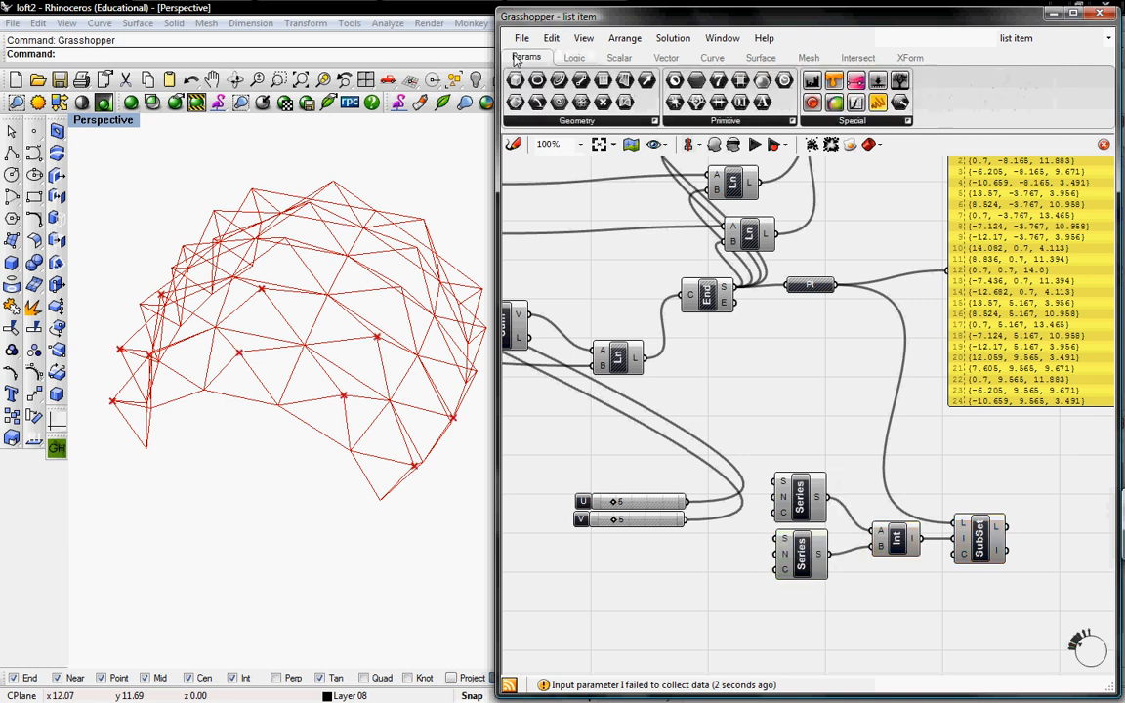
left_click_drag(834, 80, 1012, 528)
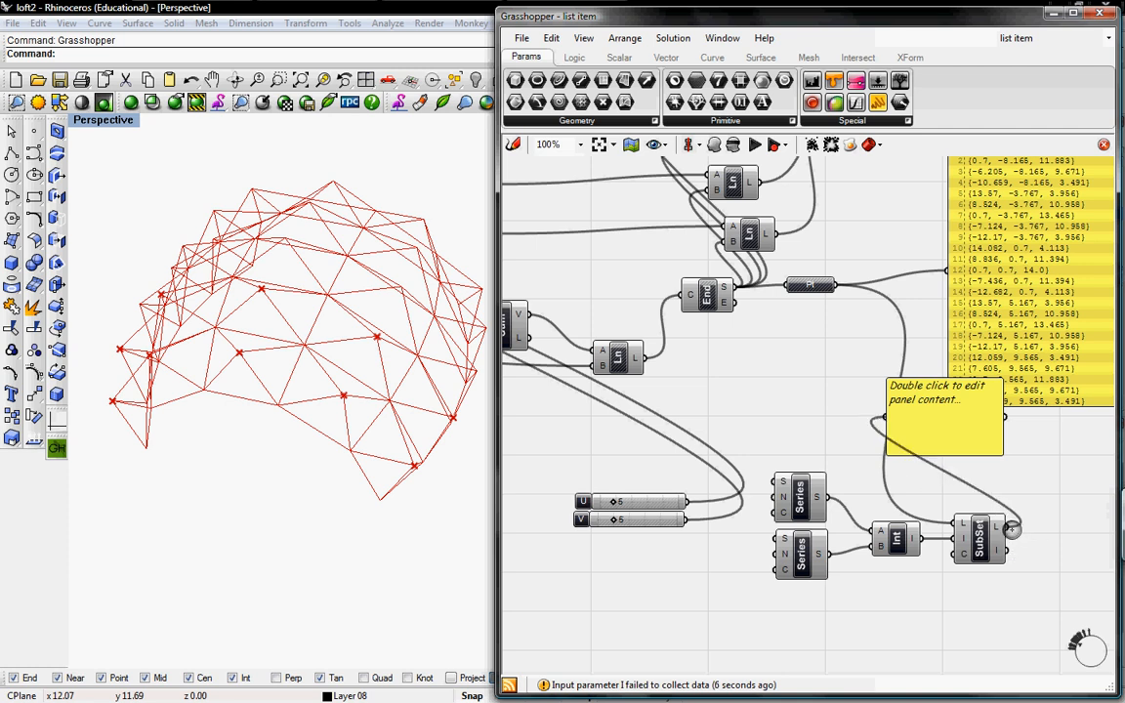
- Connect the U slider to both Series' C inputs and the V slider to both N inputs, then shift the sliders away for space
right_click_drag(739, 426, 822, 375)
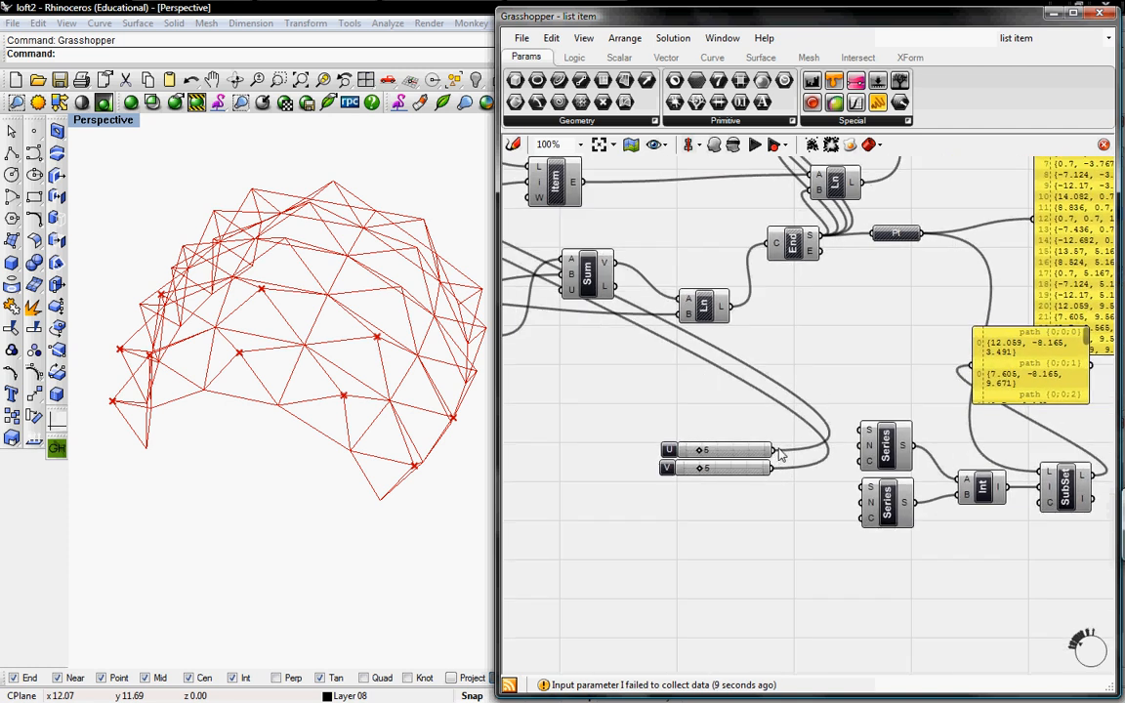
left_click_drag(773, 450, 862, 519)
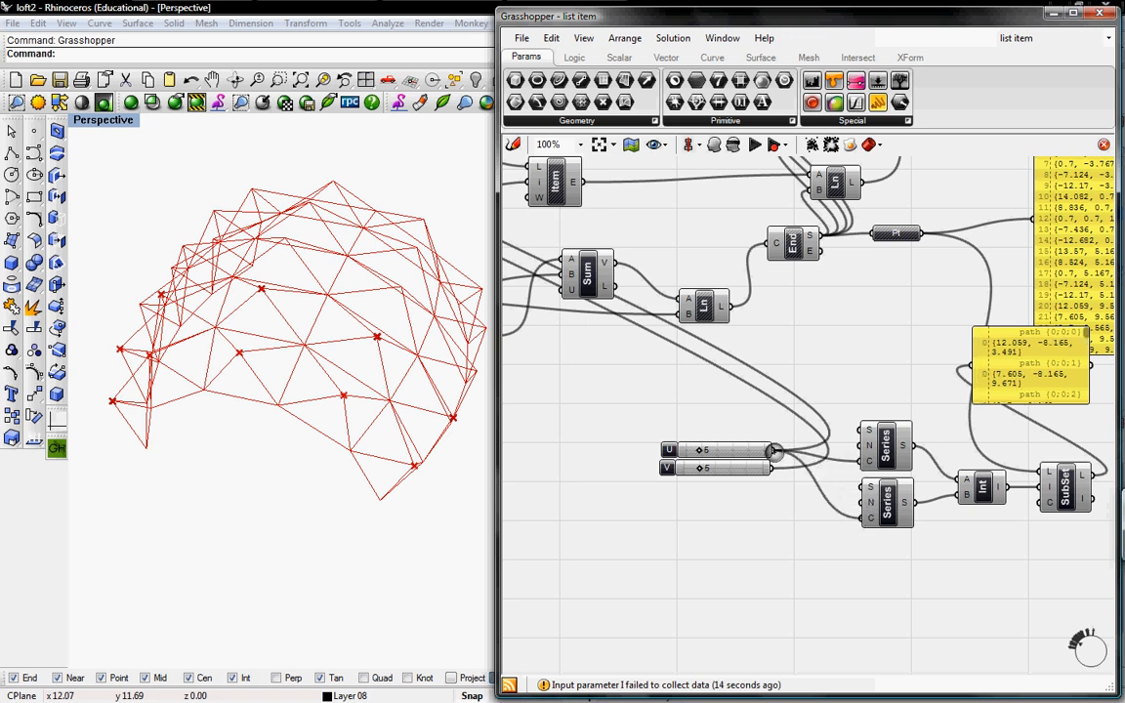
right_click_drag(876, 419, 852, 421)
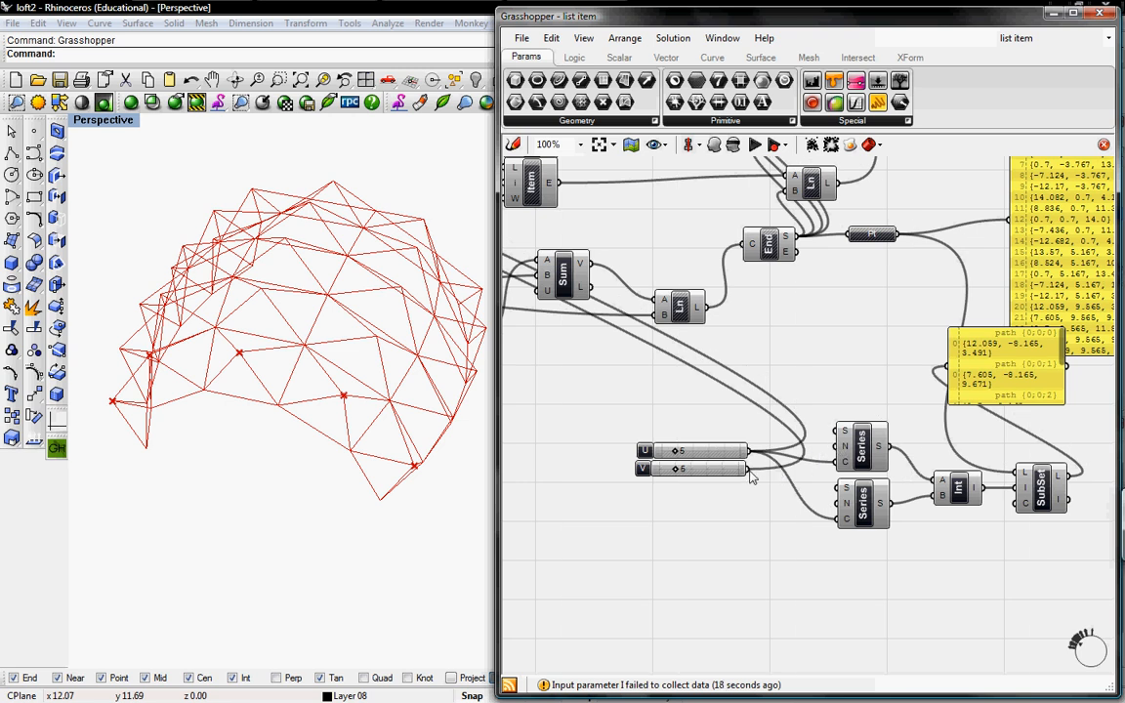
left_click_drag(747, 470, 837, 446)
left_click_drag(833, 503, 745, 469)
left_click_drag(733, 496, 671, 435)
left_click_drag(715, 456, 655, 461)
left_click(784, 328)
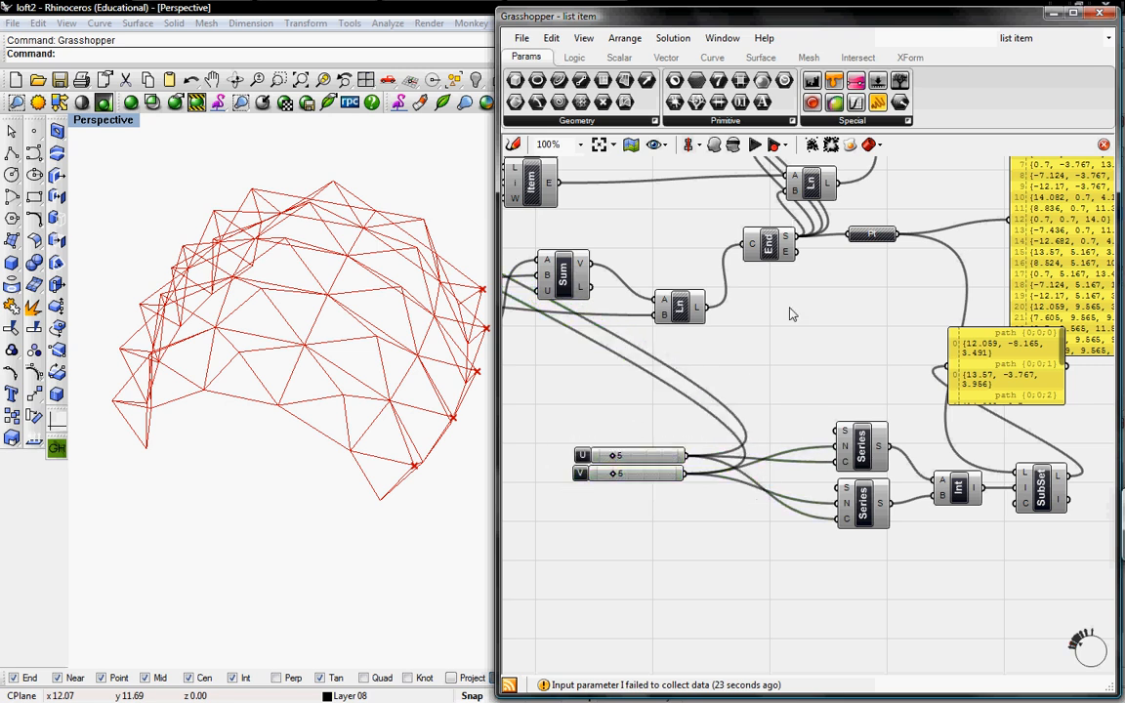
- Add an F(x) component with expression x-1, feed its x from the V slider, and connect r to the lower Series' S input
left_click_drag(872, 507, 869, 512)
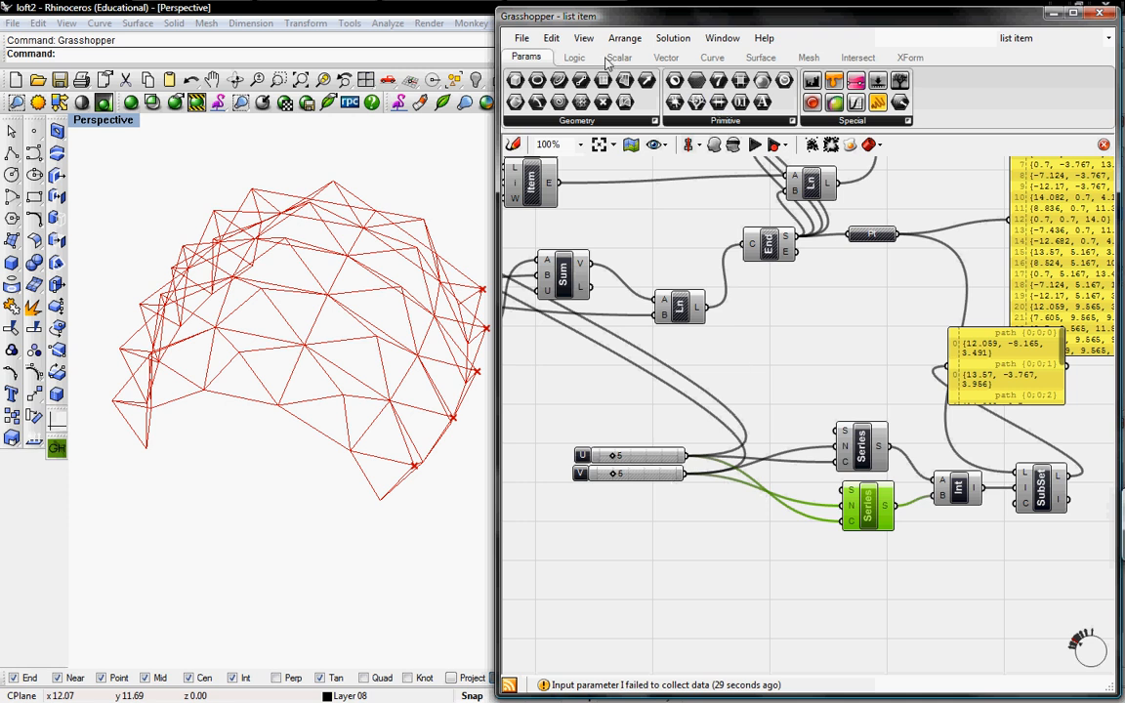
left_click(569, 57)
left_click_drag(769, 85, 773, 488)
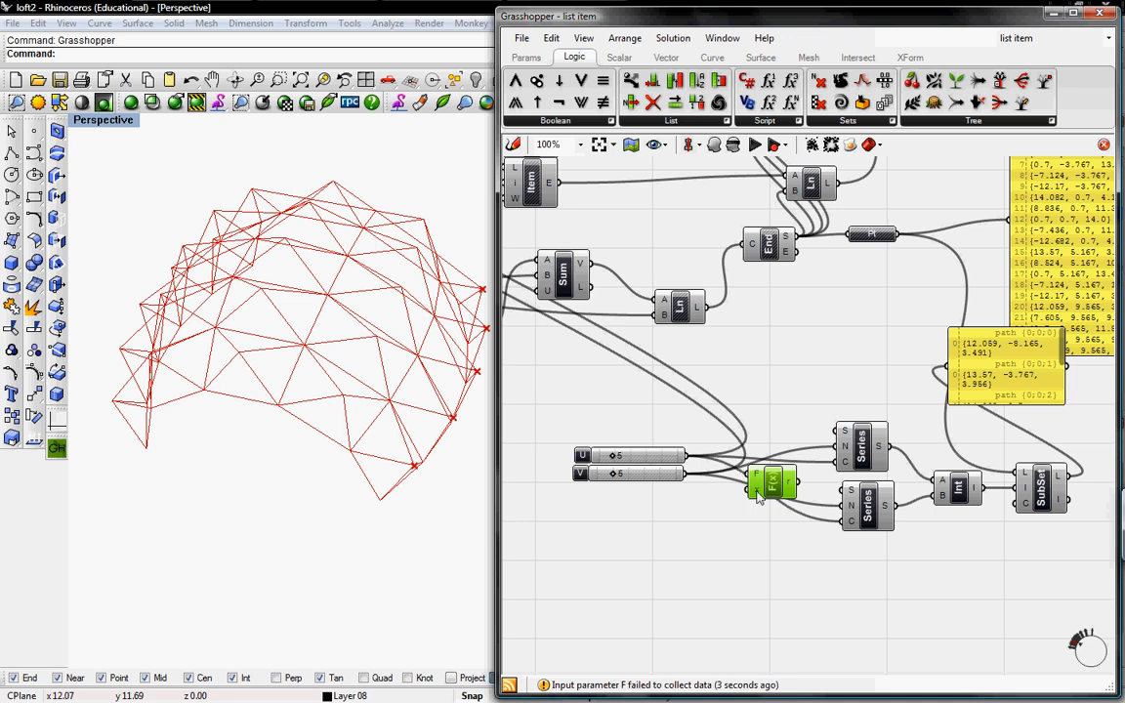
right_click(758, 496)
right_click(758, 495)
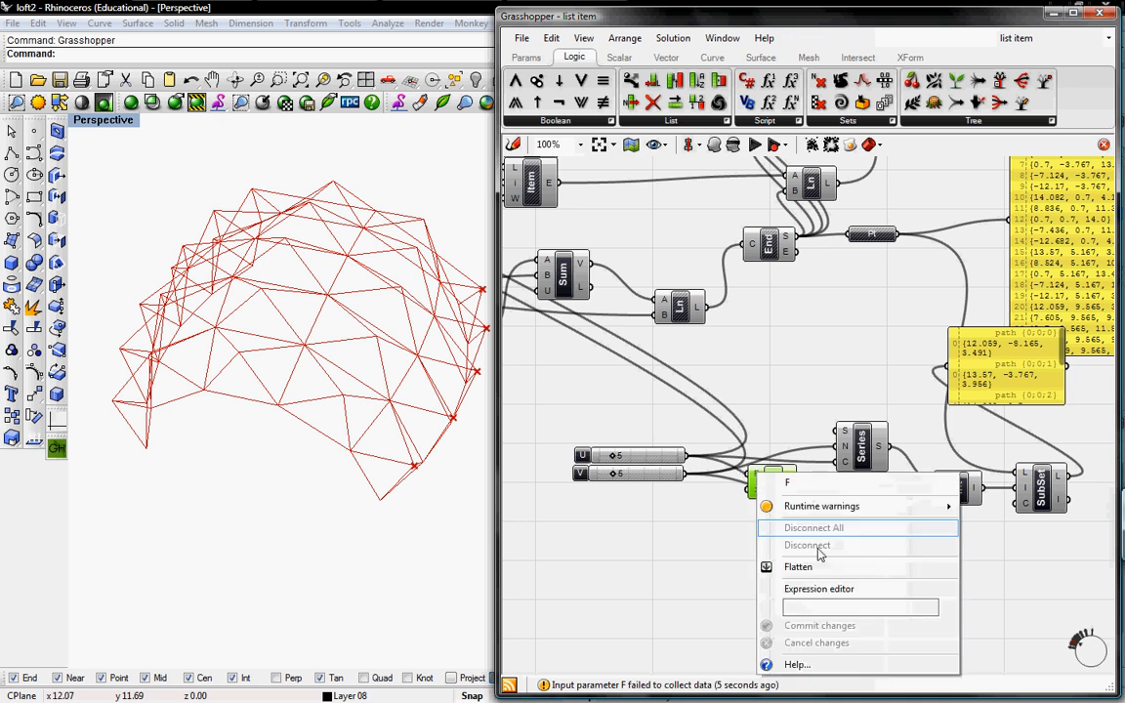
left_click(821, 605)
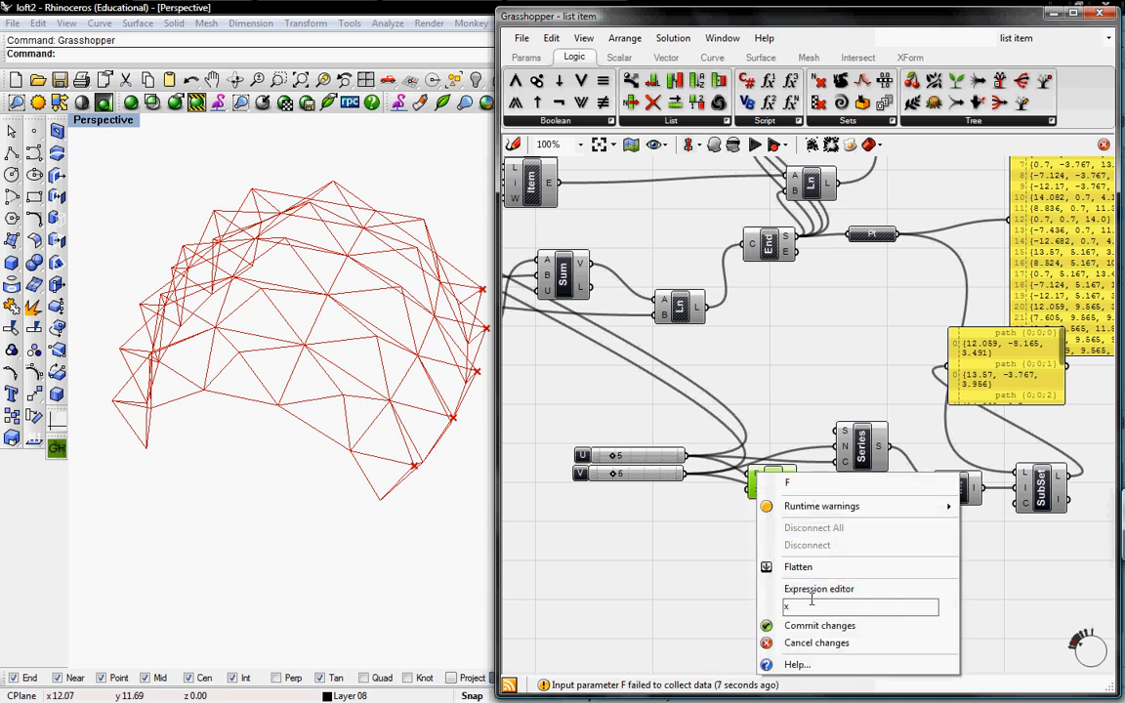
type("x-1")
left_click(815, 622)
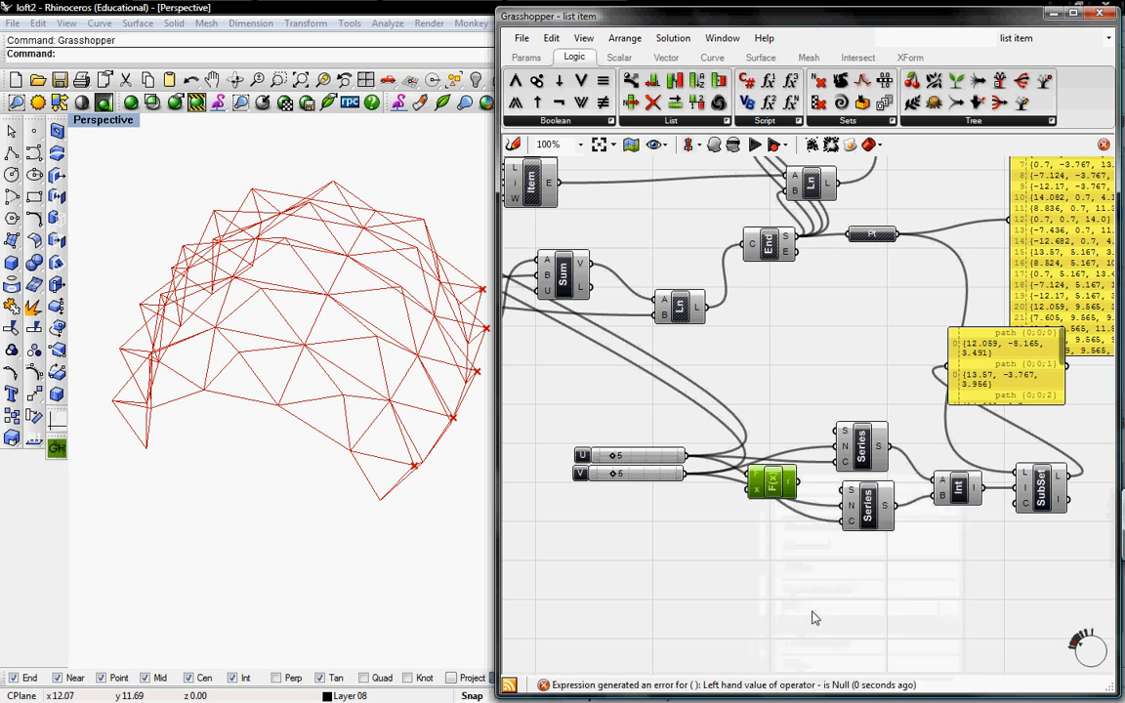
left_click_drag(685, 475, 843, 490)
- Enlarge the Panel showing the SubSet output and move it beyond the SubSet component, below the full point list
right_click_drag(961, 382, 784, 372)
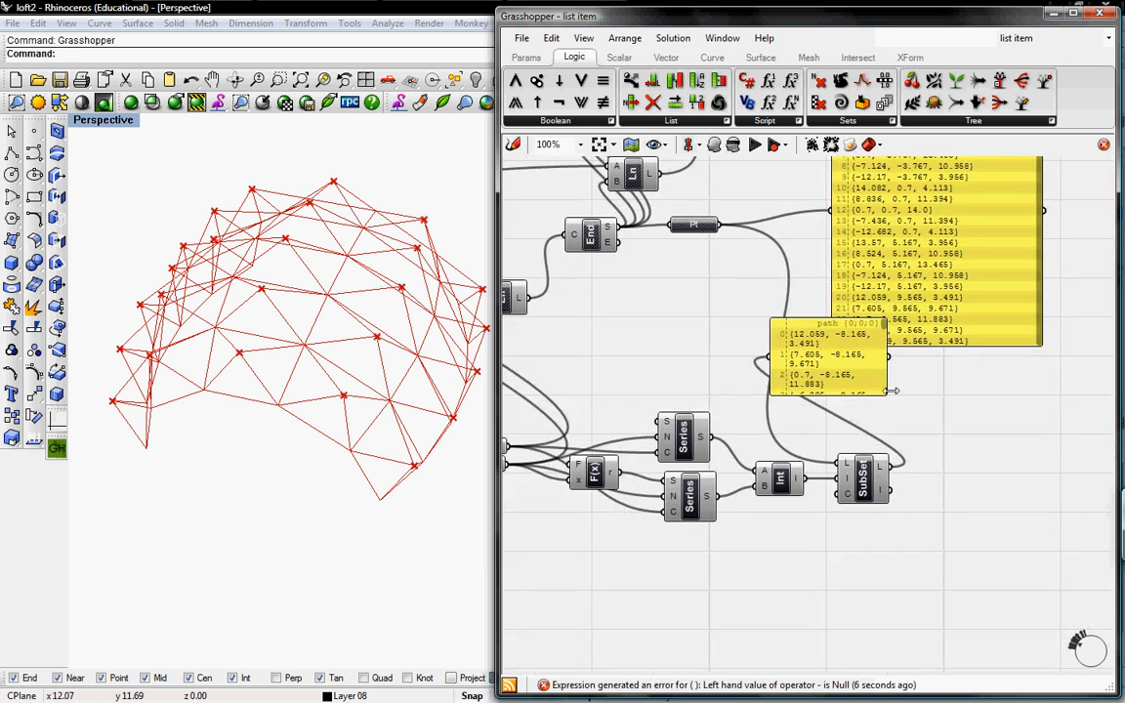
left_click_drag(886, 394, 1014, 501)
left_click_drag(804, 363, 891, 394)
right_click_drag(758, 501, 695, 521)
left_click_drag(819, 400, 913, 409)
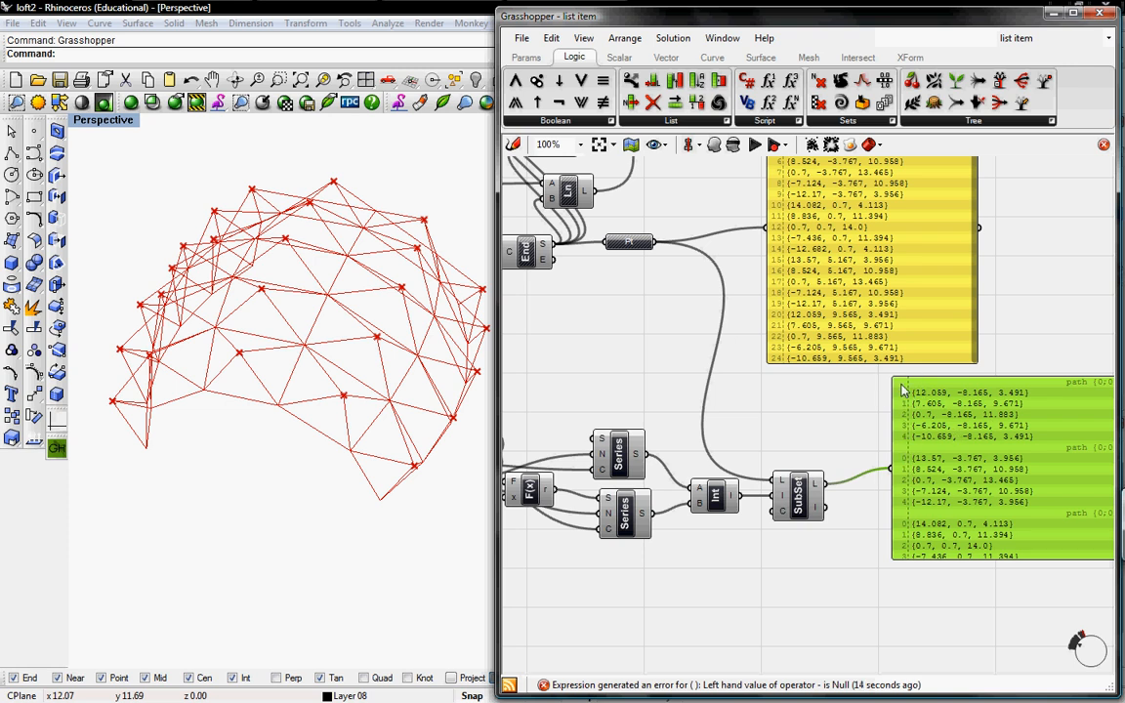
- Add a PolyLine component above the SubSet, connect the Point parameter to its V input, and inspect the resulting curve in the model
right_click_drag(810, 429, 771, 496)
left_click(717, 58)
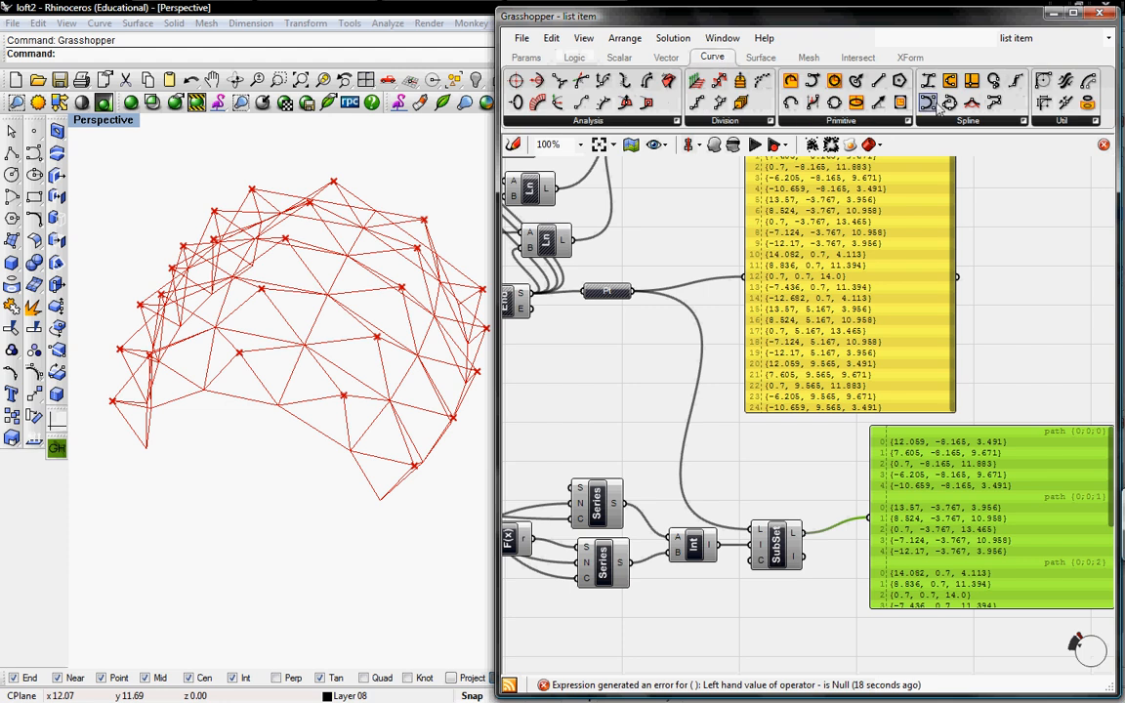
left_click(968, 121)
left_click_drag(963, 291, 797, 469)
right_click_drag(706, 431, 823, 443)
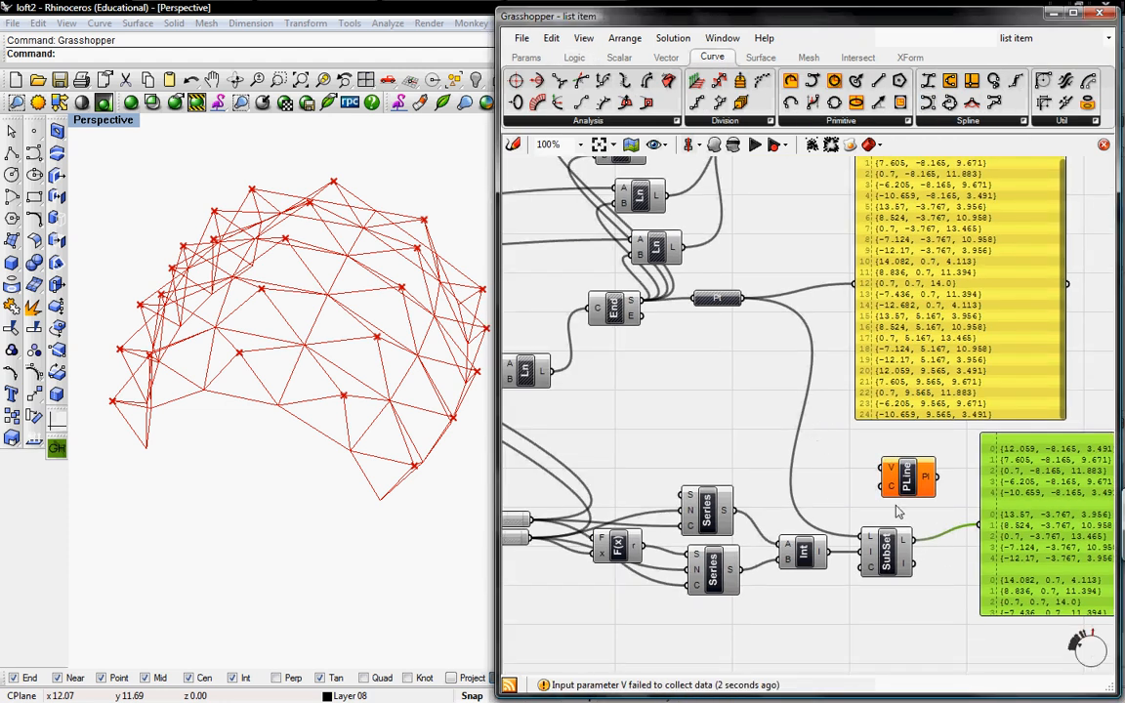
left_click_drag(884, 470, 740, 297)
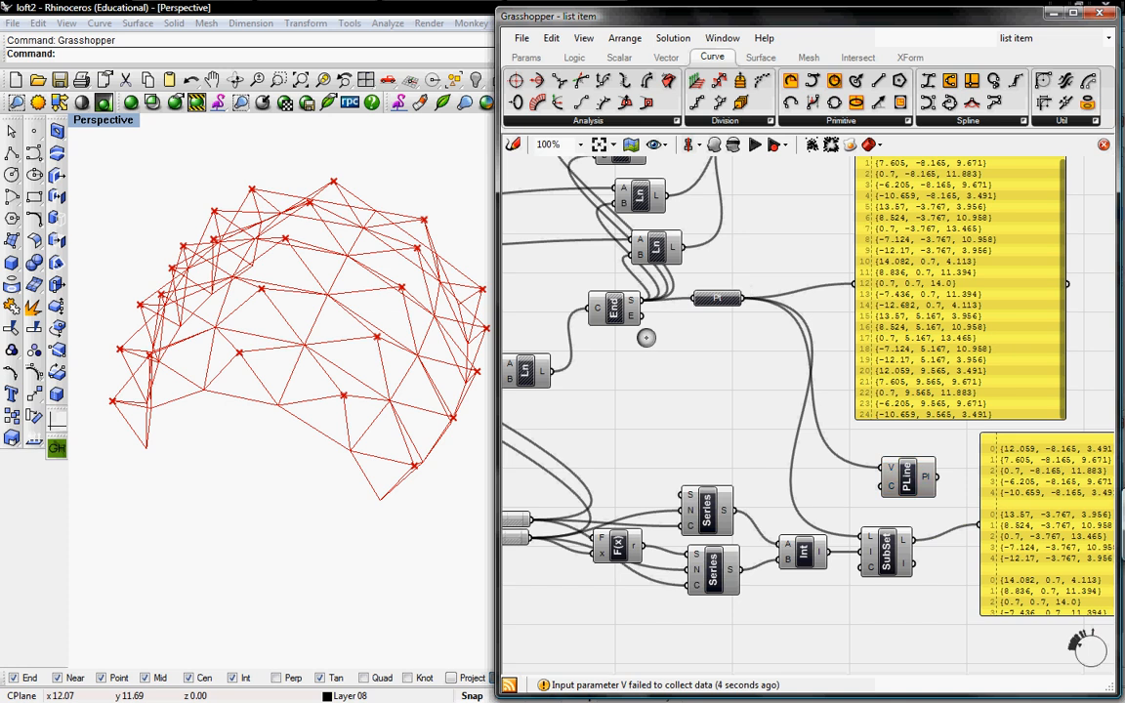
right_click_drag(217, 397, 409, 472)
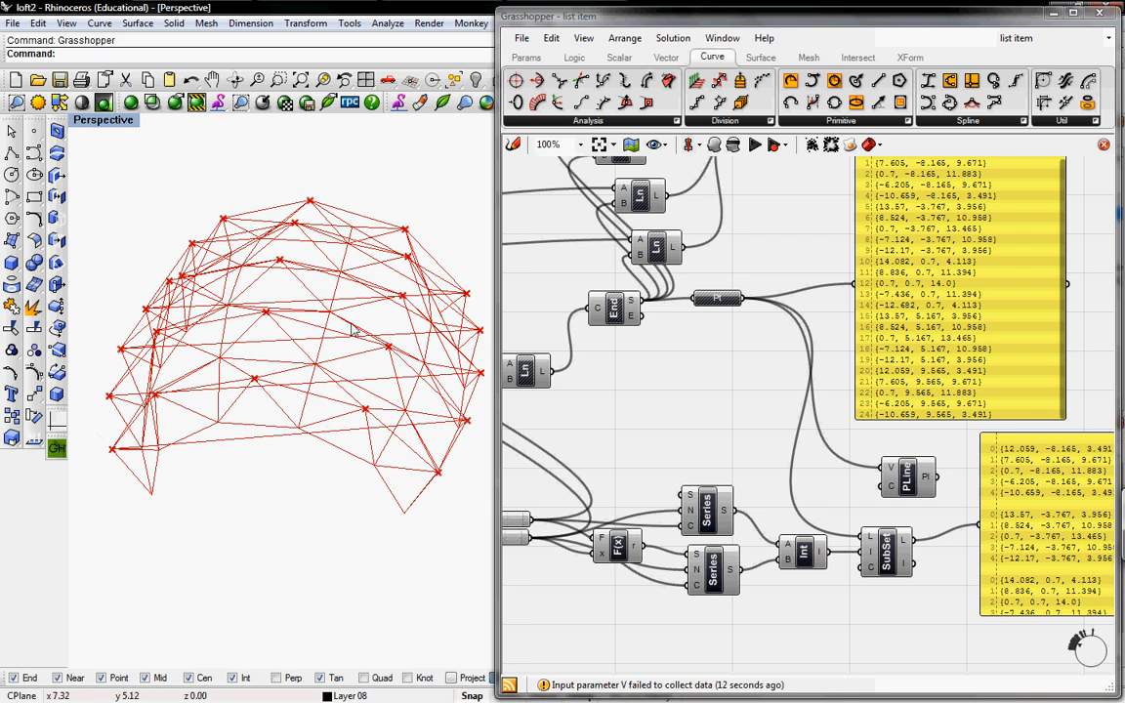
- Replace the Point parameter wire on the PolyLine's V input with the SubSet's L output and inspect the row polylines
right_click_drag(929, 567, 854, 534)
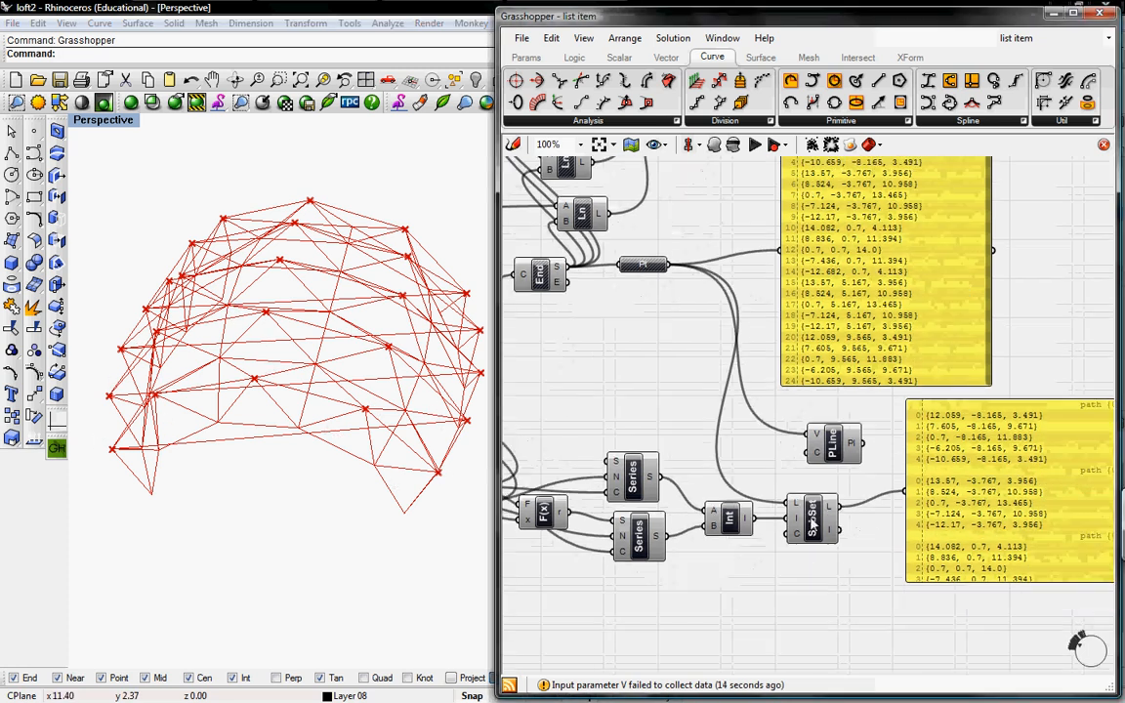
left_click_drag(668, 264, 857, 427)
left_click_drag(841, 505, 778, 439)
right_click_drag(256, 411, 245, 441)
right_click_drag(743, 455, 808, 408)
- Move the PolyLine component up beside the other curve components, away from the SubSet, and orbit the model to inspect the polylines
mouse_move(875, 389)
left_mouse_down()
mouse_move(865, 438)
mouse_move(864, 387)
left_mouse_up()
right_click_drag(864, 387, 783, 560)
left_click_drag(797, 563, 705, 281)
right_click_drag(790, 507, 712, 346)
right_click_drag(712, 444, 841, 348)
right_click_drag(207, 445, 302, 370)
right_click_drag(251, 553, 246, 492)
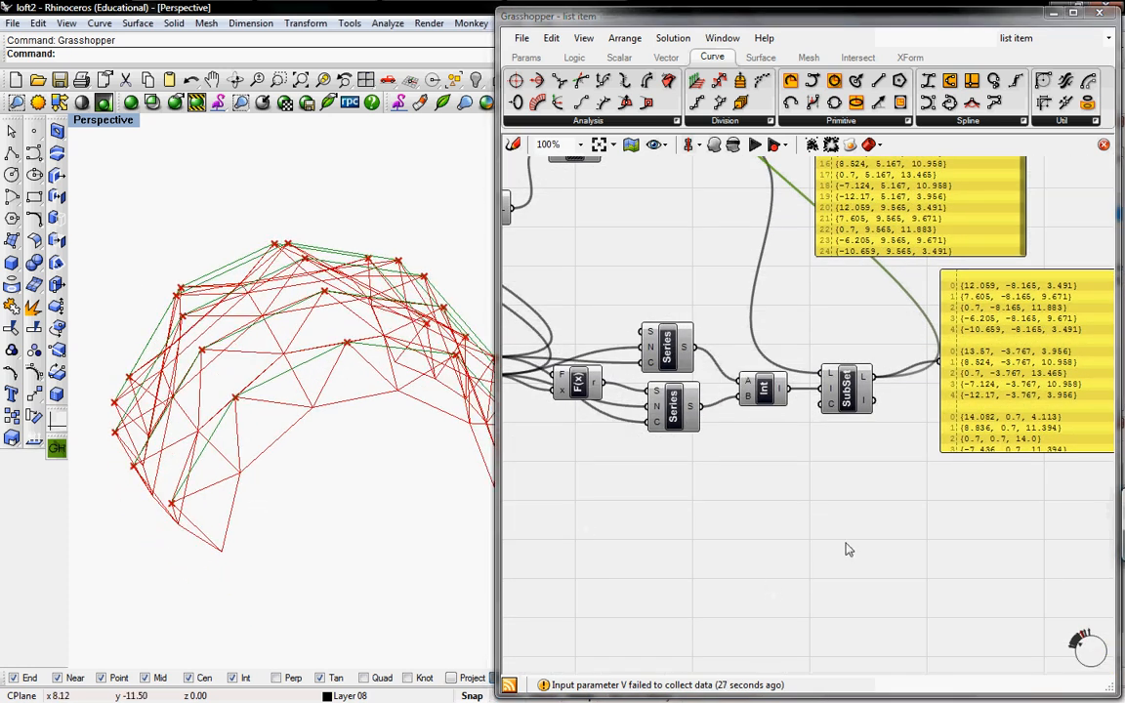
- Add a List Item component below the SubSet and connect the Point parameter to its L input
right_click_drag(785, 505, 788, 573)
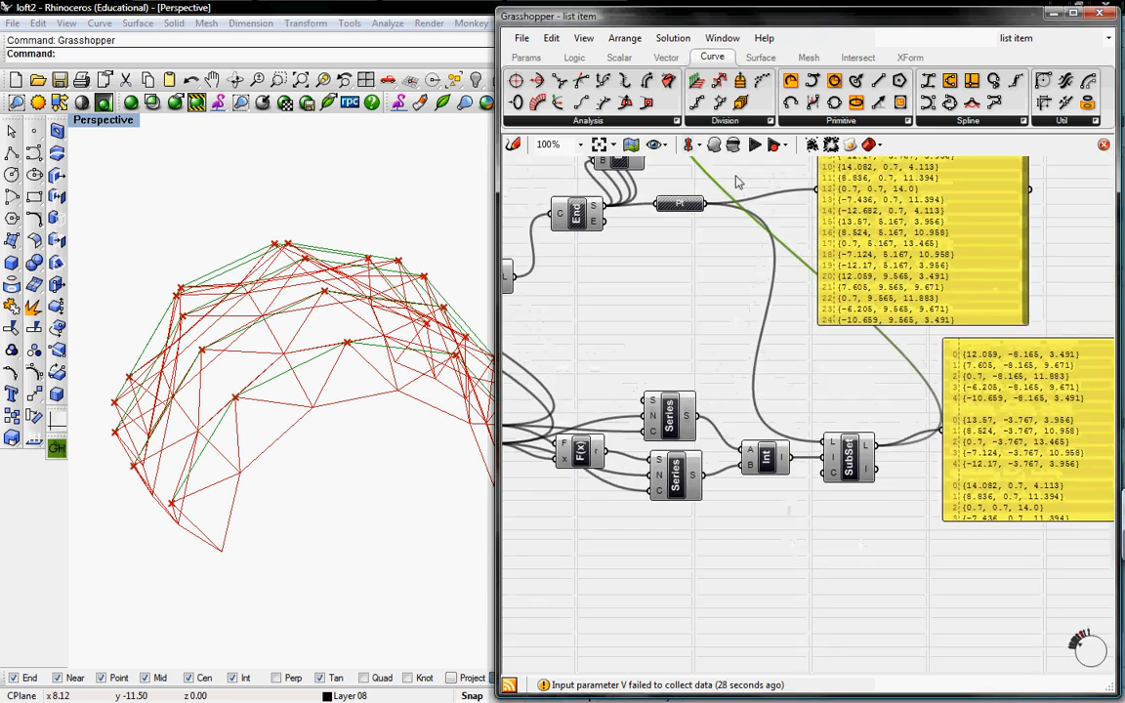
left_click(666, 60)
left_click(532, 59)
left_click(574, 59)
left_click(664, 120)
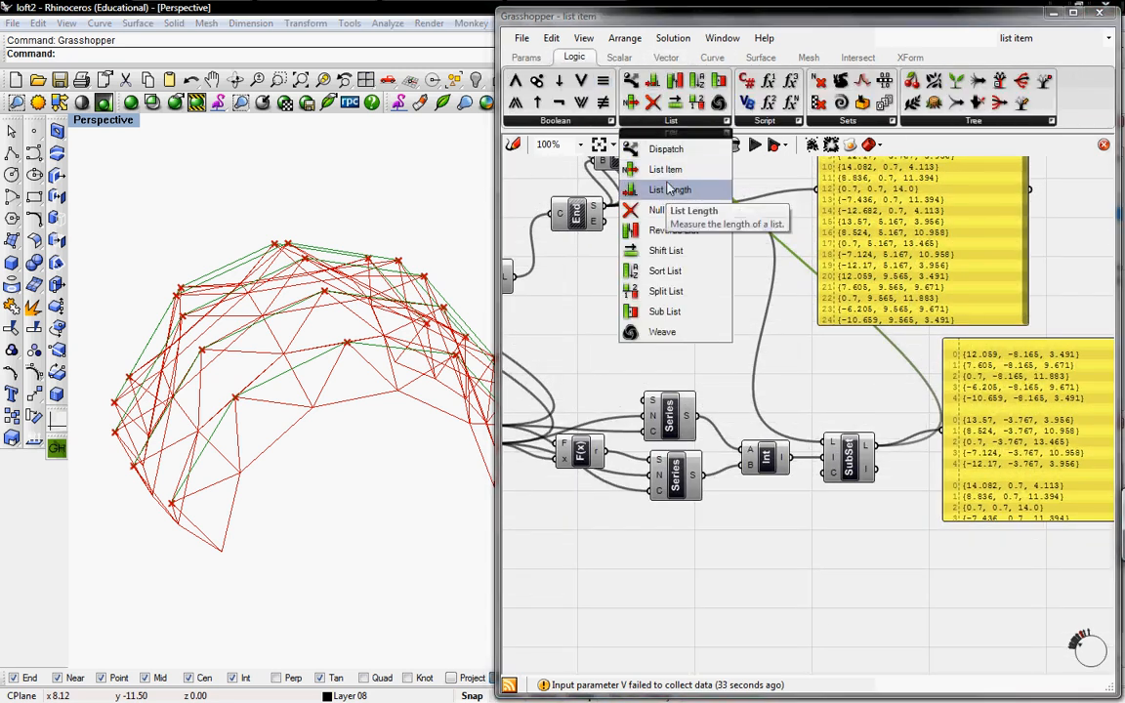
left_click(669, 177)
left_click(827, 574)
right_click_drag(810, 505, 895, 547)
left_click_drag(883, 595, 791, 244)
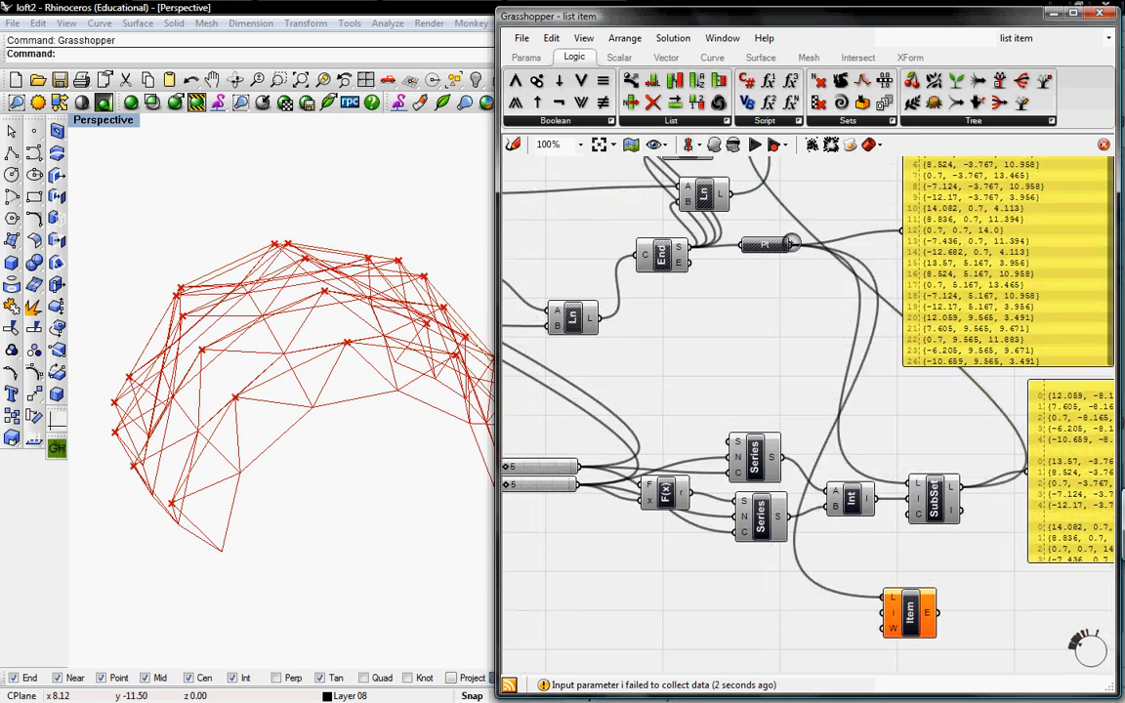
right_click_drag(858, 576, 930, 532)
left_click(961, 574)
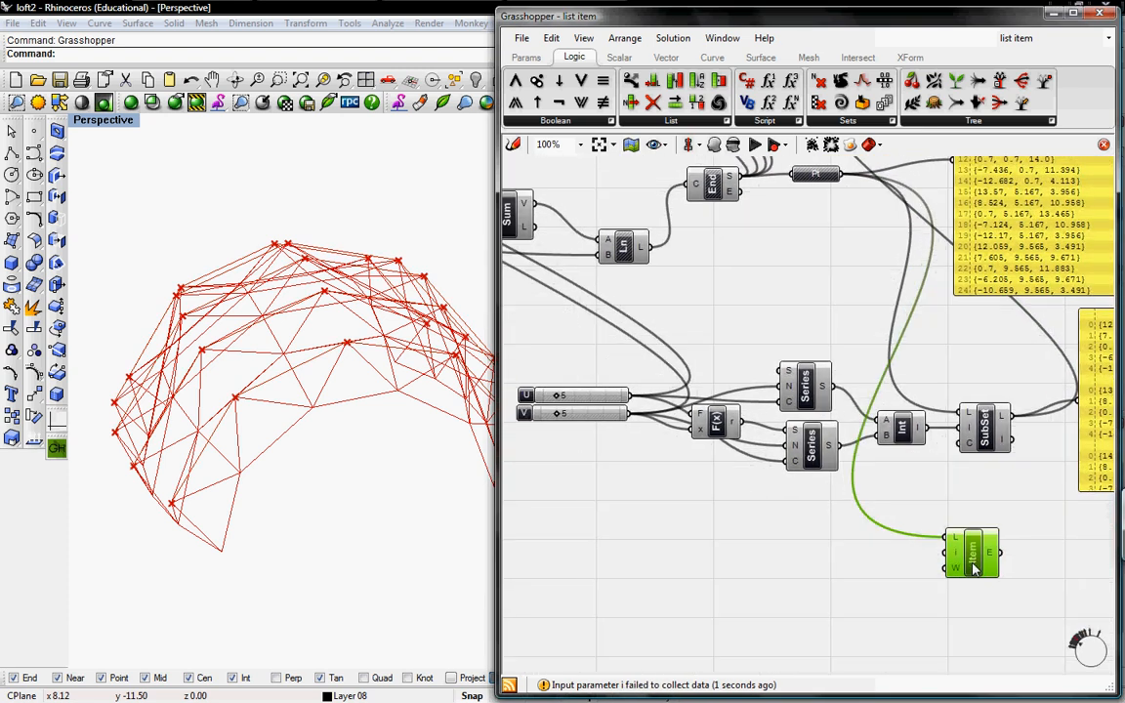
right_click_drag(395, 467, 340, 552)
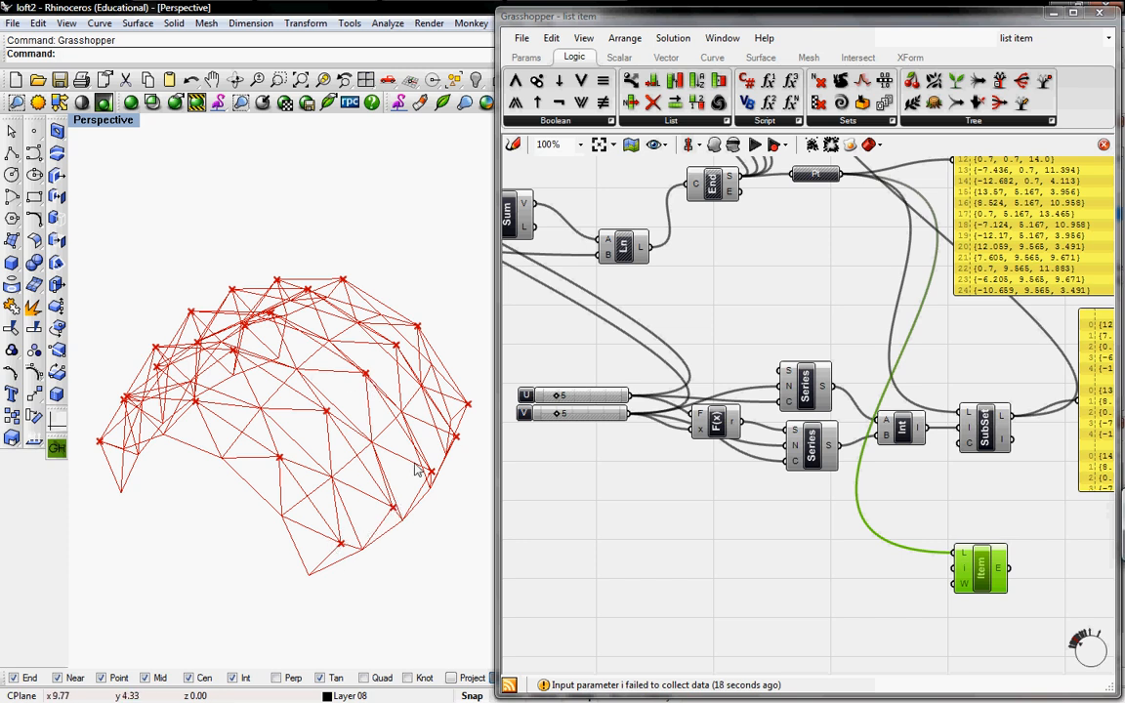
- Add a Series before the List Item, connect it to the i input, and feed its N and C inputs from the V slider
right_click_drag(877, 561, 879, 519)
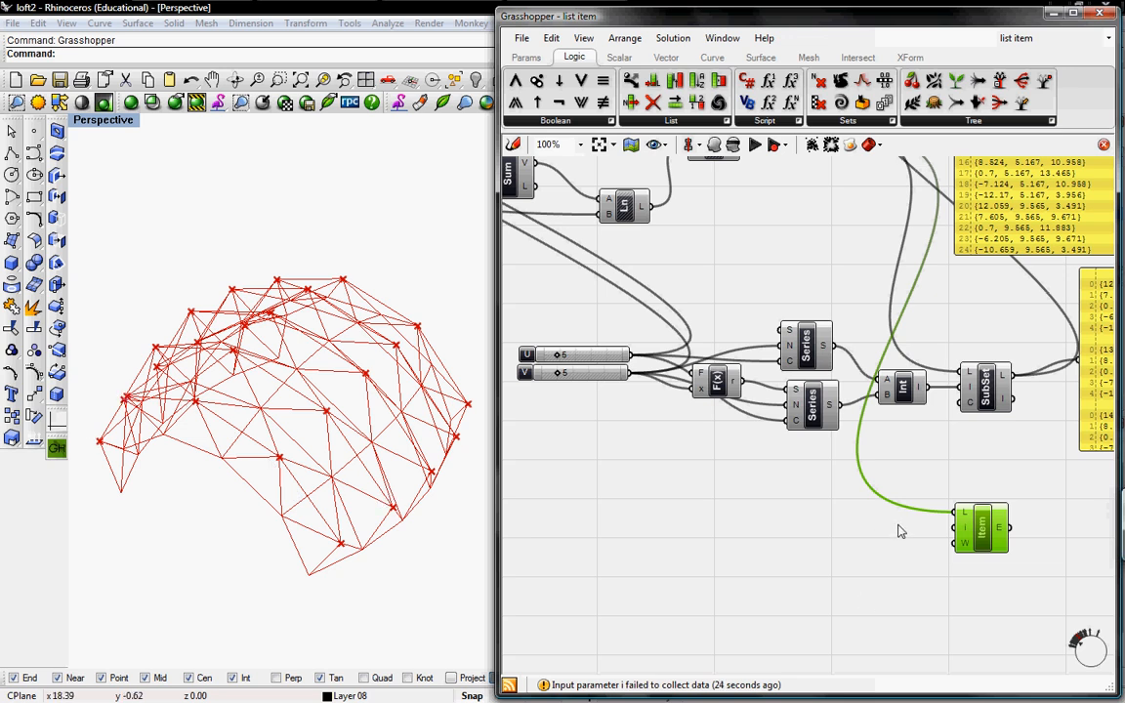
left_click(846, 122)
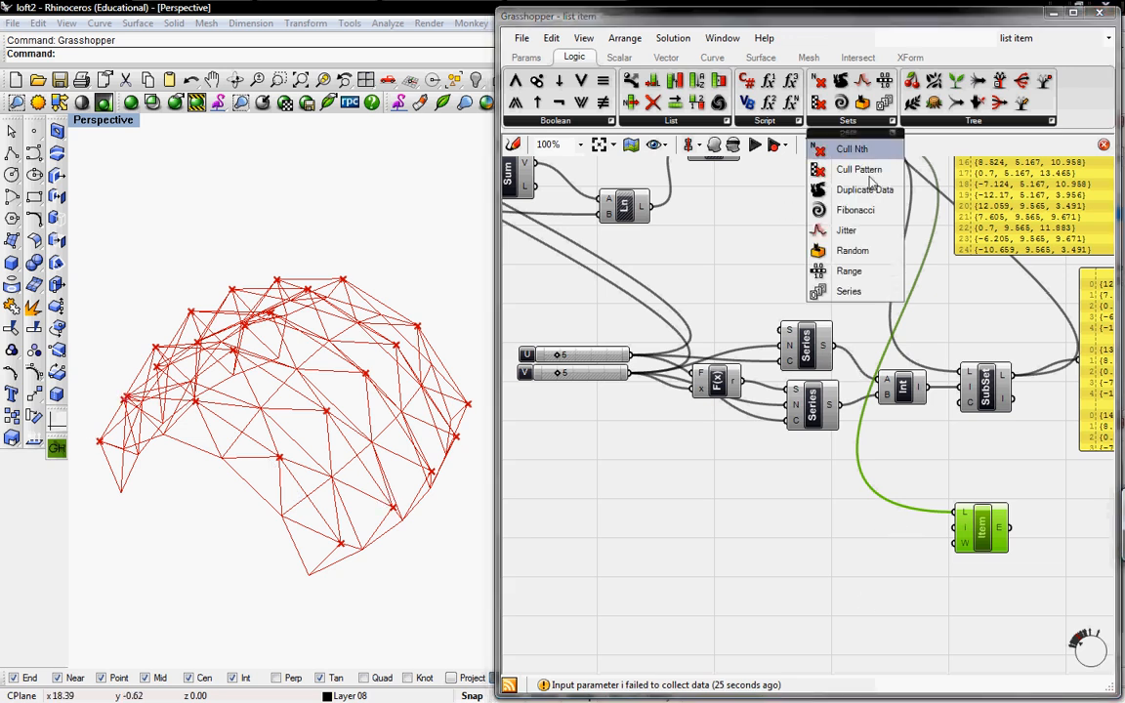
left_click(849, 270)
left_click(839, 119)
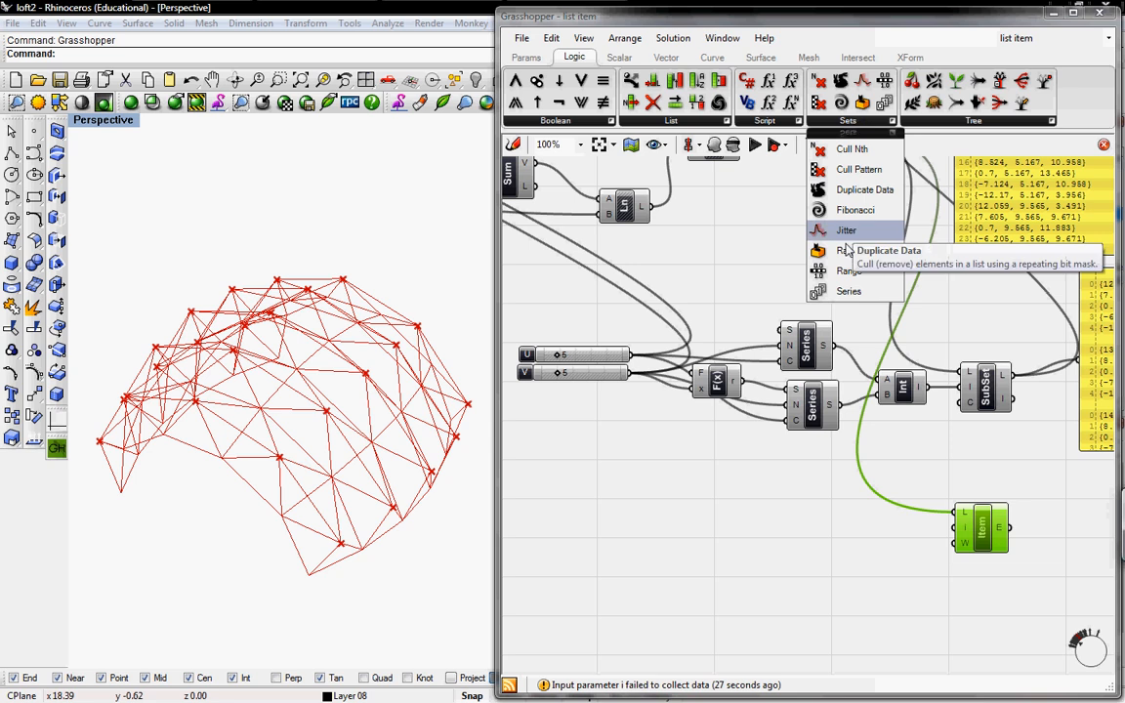
left_click(829, 291)
left_click(832, 532)
left_click_drag(859, 533, 906, 548)
right_click_drag(778, 532, 853, 537)
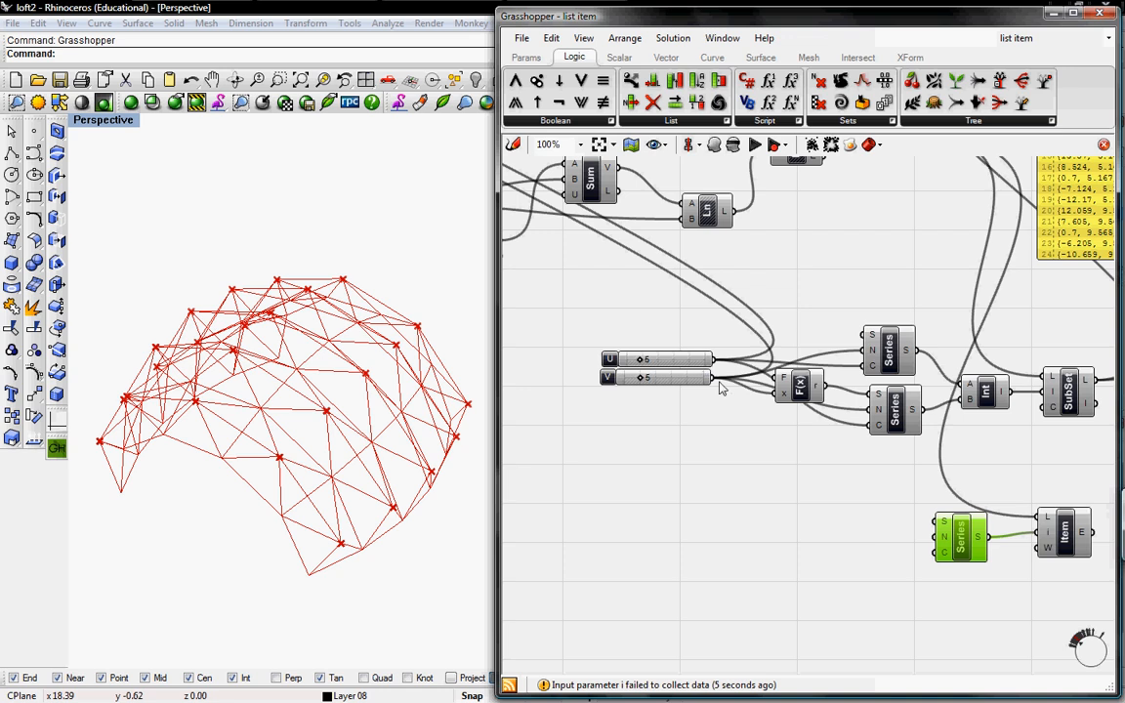
mouse_move(716, 384)
left_mouse_down()
mouse_move(858, 520)
mouse_move(851, 525)
mouse_move(912, 560)
mouse_move(712, 381)
left_mouse_up()
left_click_drag(940, 549, 952, 547)
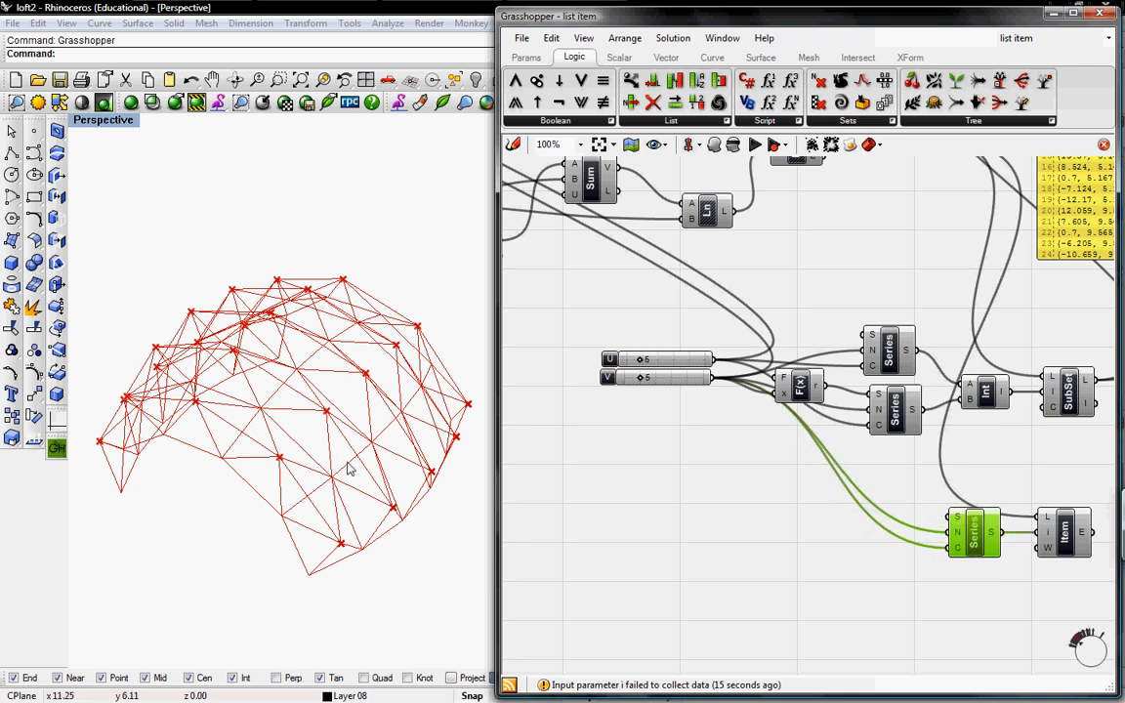
- Turn off the preview of the SubSet component and shift the List Item slightly away from its Series
right_click_drag(980, 478, 869, 501)
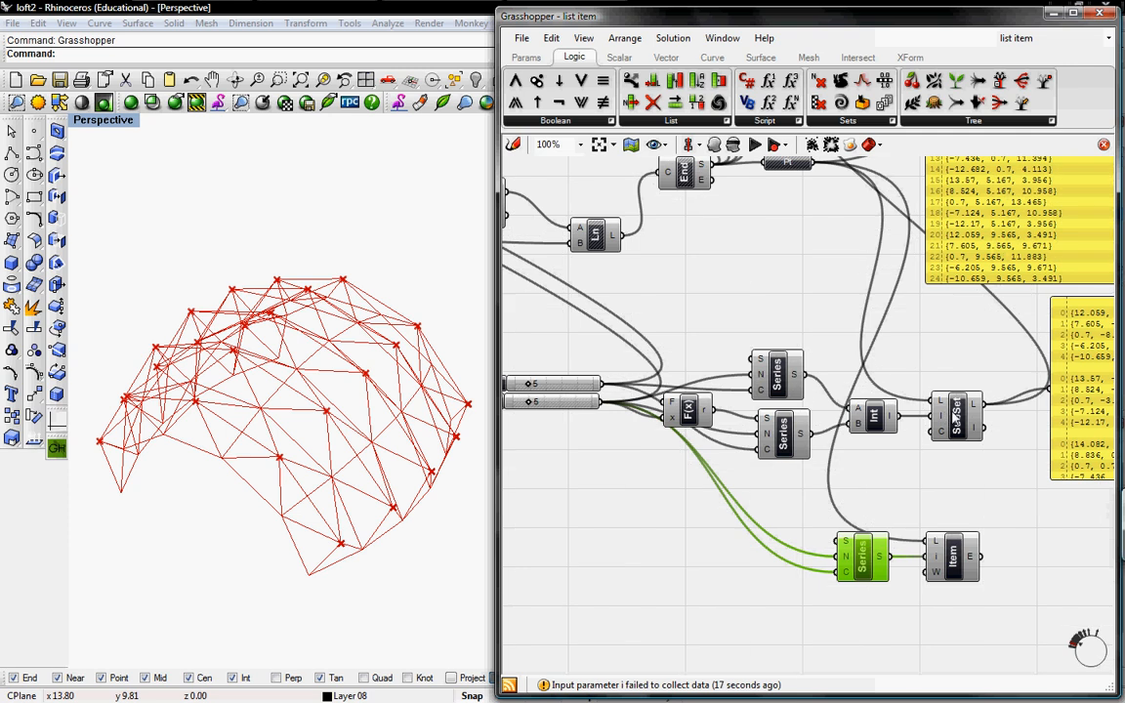
right_click(956, 414)
left_click(966, 448)
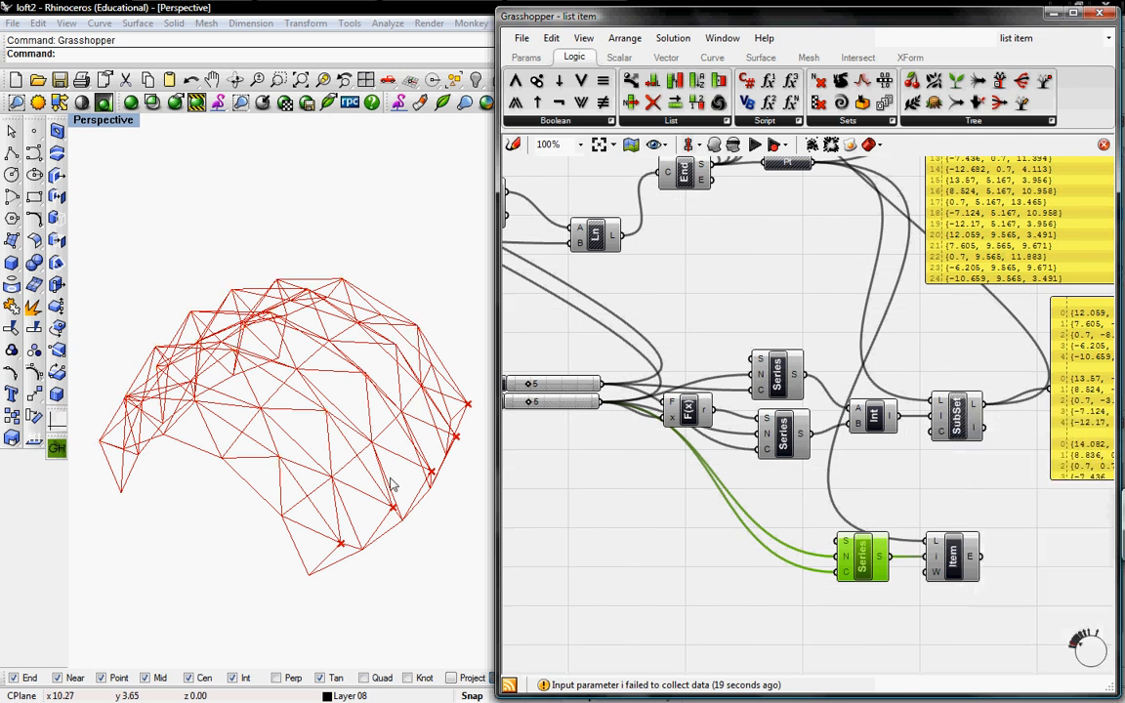
right_click_drag(965, 521, 880, 486)
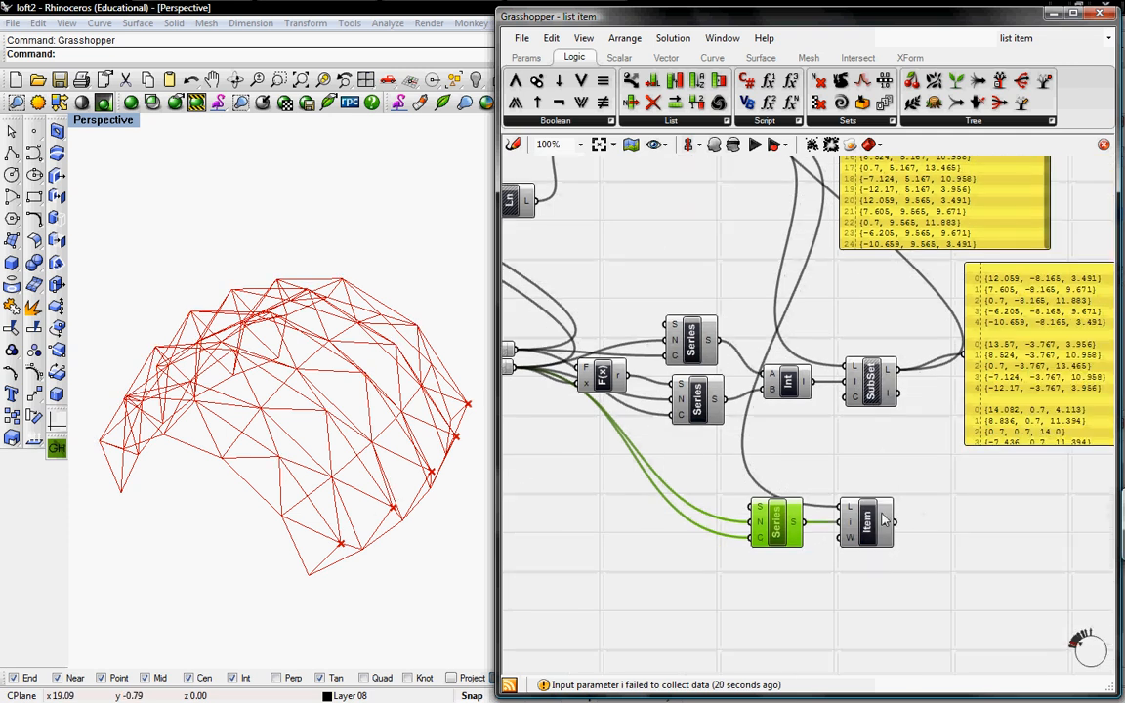
left_click_drag(883, 520, 912, 501)
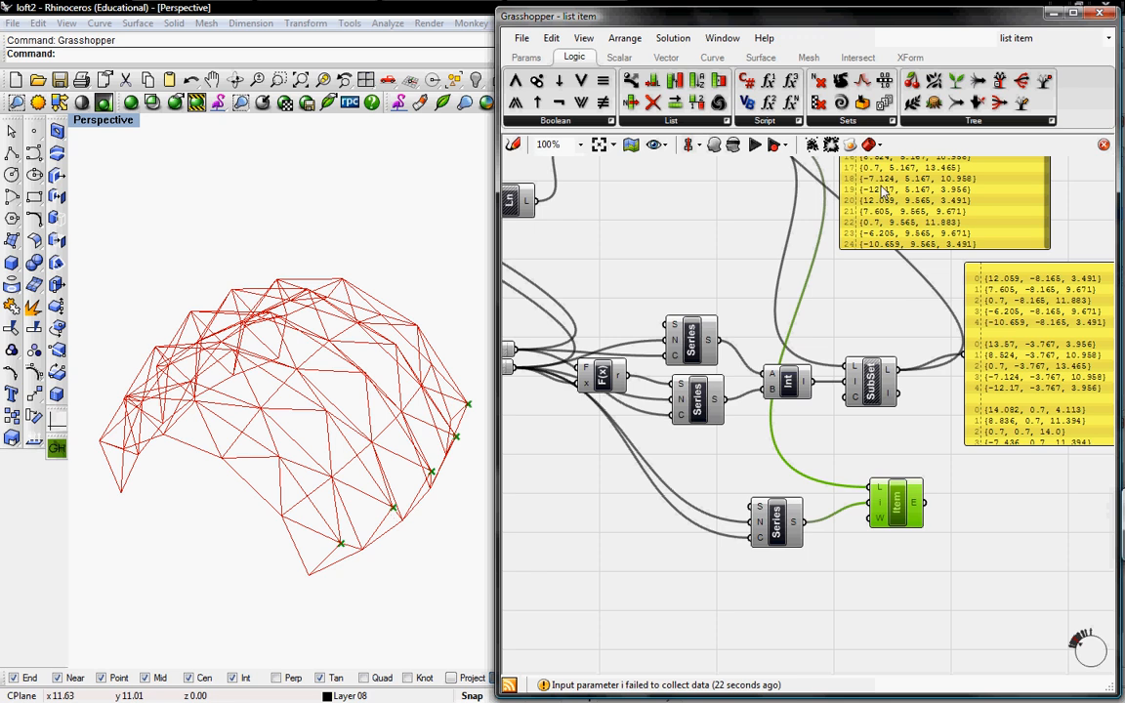
- Add a PolyLine component above the List Item and connect the List Item's E output to its V input
left_click(712, 56)
left_click(992, 124)
left_click(879, 283)
left_click(918, 429)
left_click_drag(924, 503, 901, 420)
mouse_move(309, 540)
right_mouse_down()
mouse_move(338, 510)
mouse_move(294, 532)
mouse_move(277, 559)
mouse_move(339, 535)
mouse_move(299, 559)
right_mouse_up()
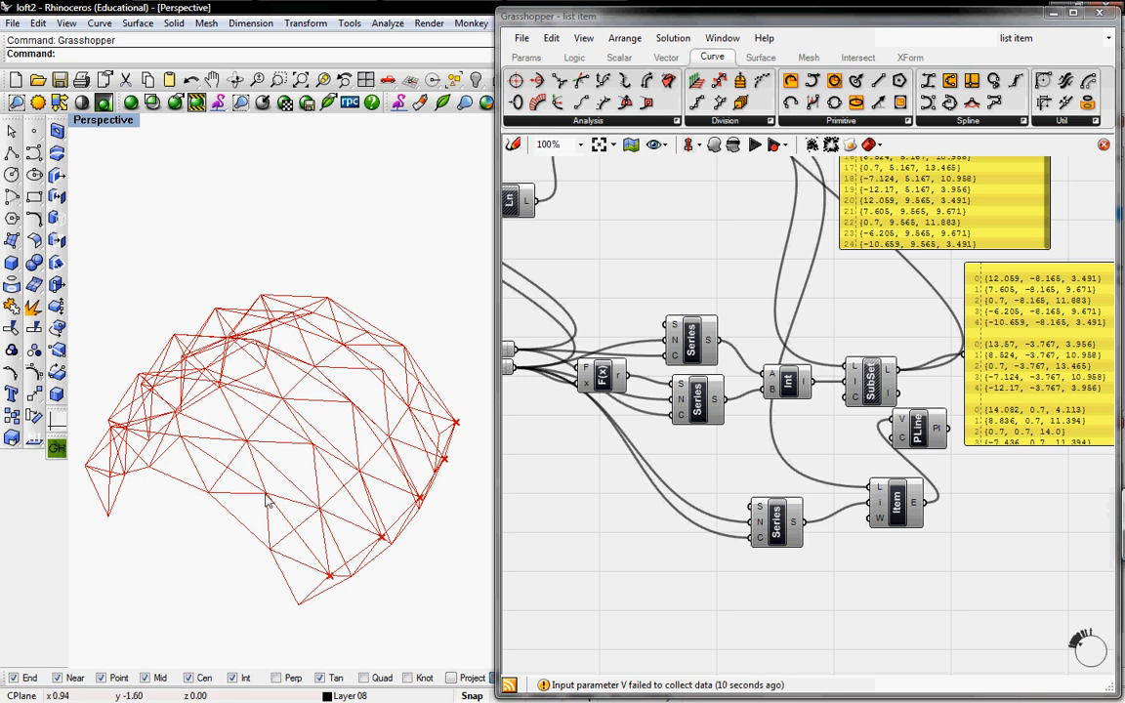
- Add another Series feeding the S input of the List Item's Series, and connect the V slider to its C input
right_click_drag(709, 505, 823, 497)
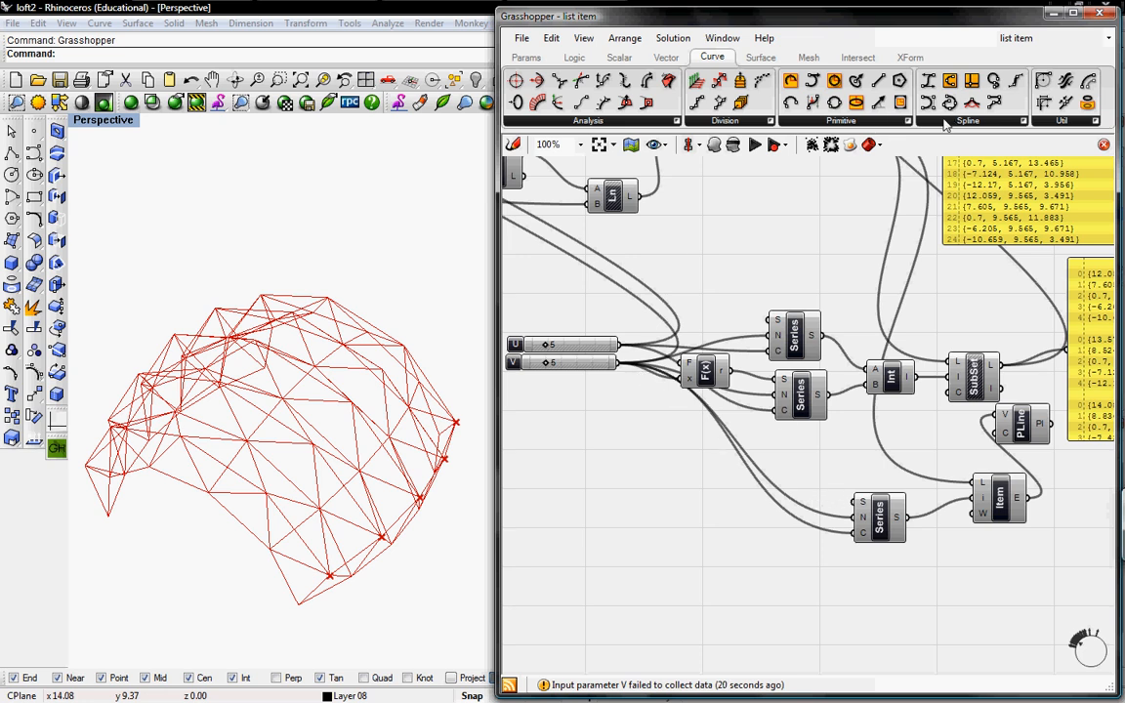
left_click(574, 57)
left_click(850, 122)
left_click_drag(816, 291, 854, 502)
left_click(777, 487)
right_click_drag(711, 470, 808, 465)
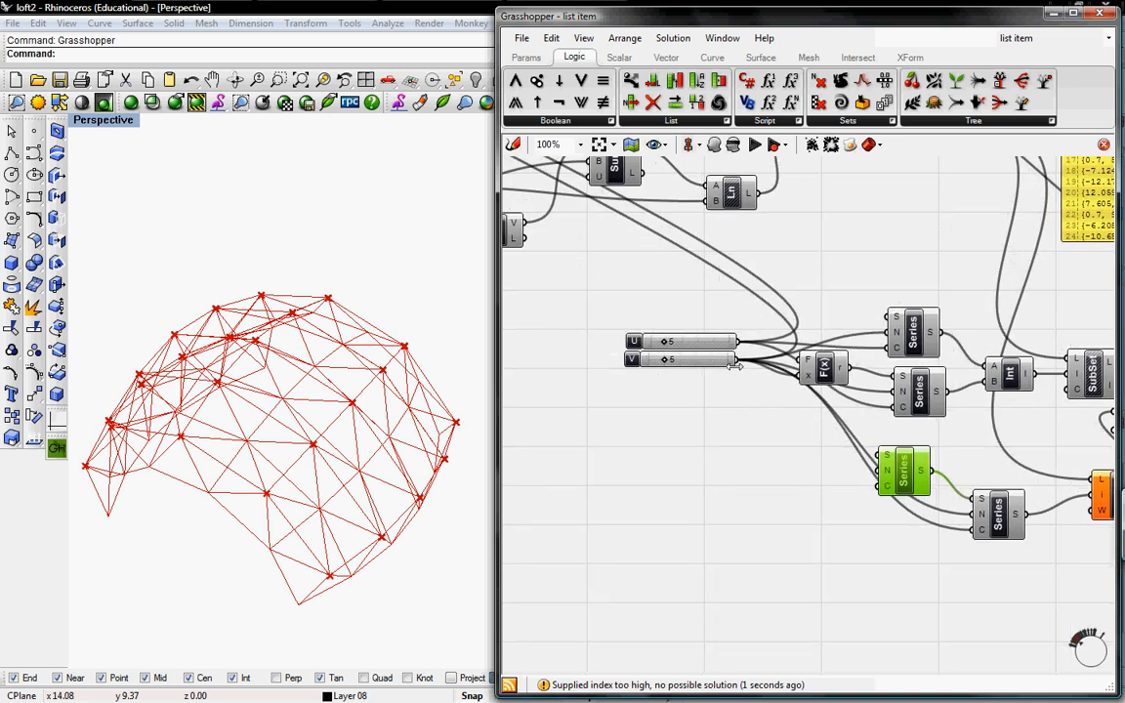
right_click_drag(290, 586, 371, 539)
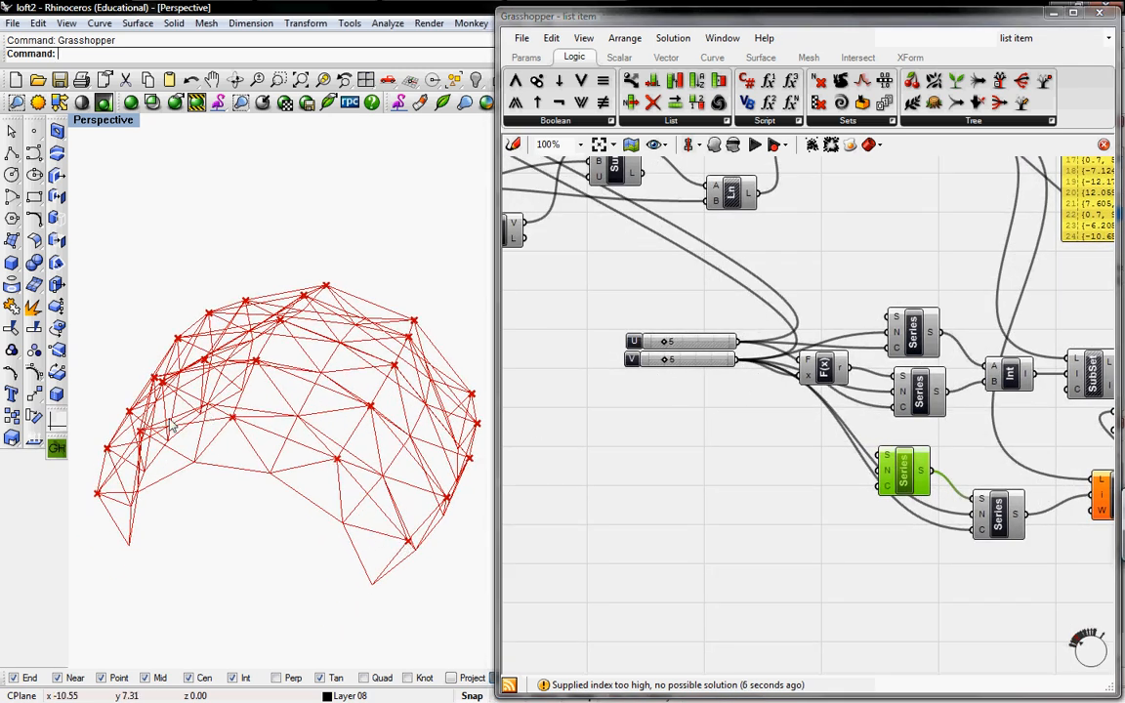
left_click_drag(739, 366, 878, 457)
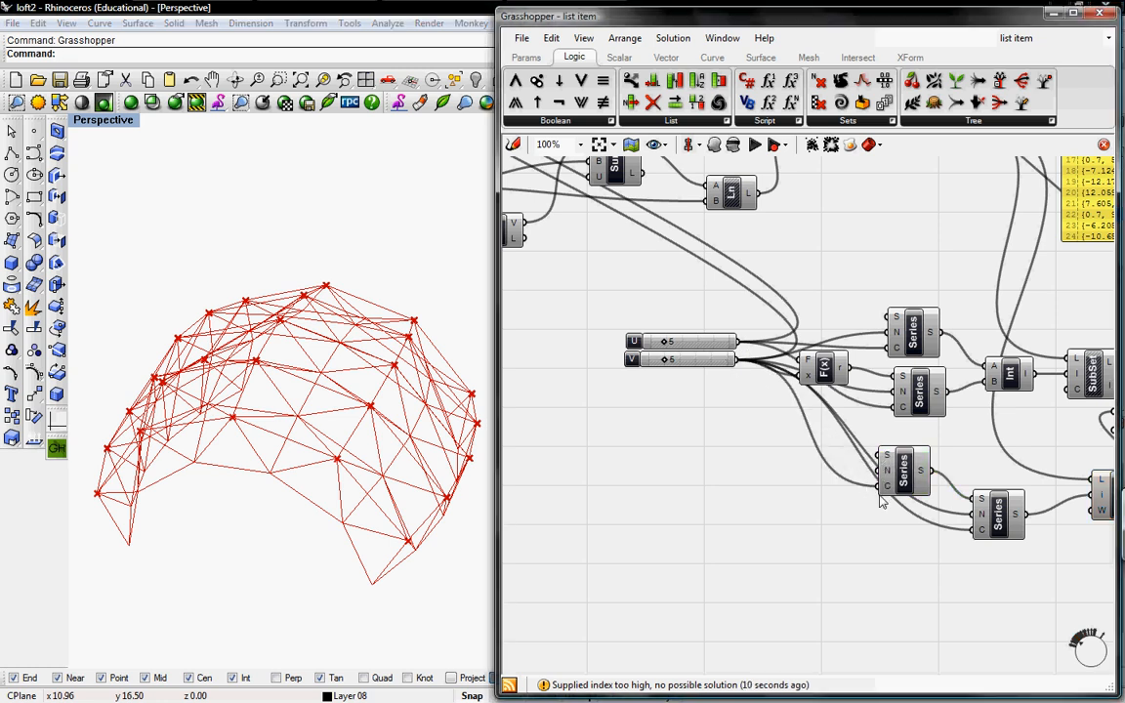
- Place the PolyLine beside the List Item, inspect its curves in the model, and move it up to the other PolyLine components
right_click_drag(965, 491, 778, 481)
right_click_drag(987, 451, 850, 444)
left_click(839, 438)
left_click_drag(844, 452, 892, 505)
right_click_drag(253, 420, 176, 430)
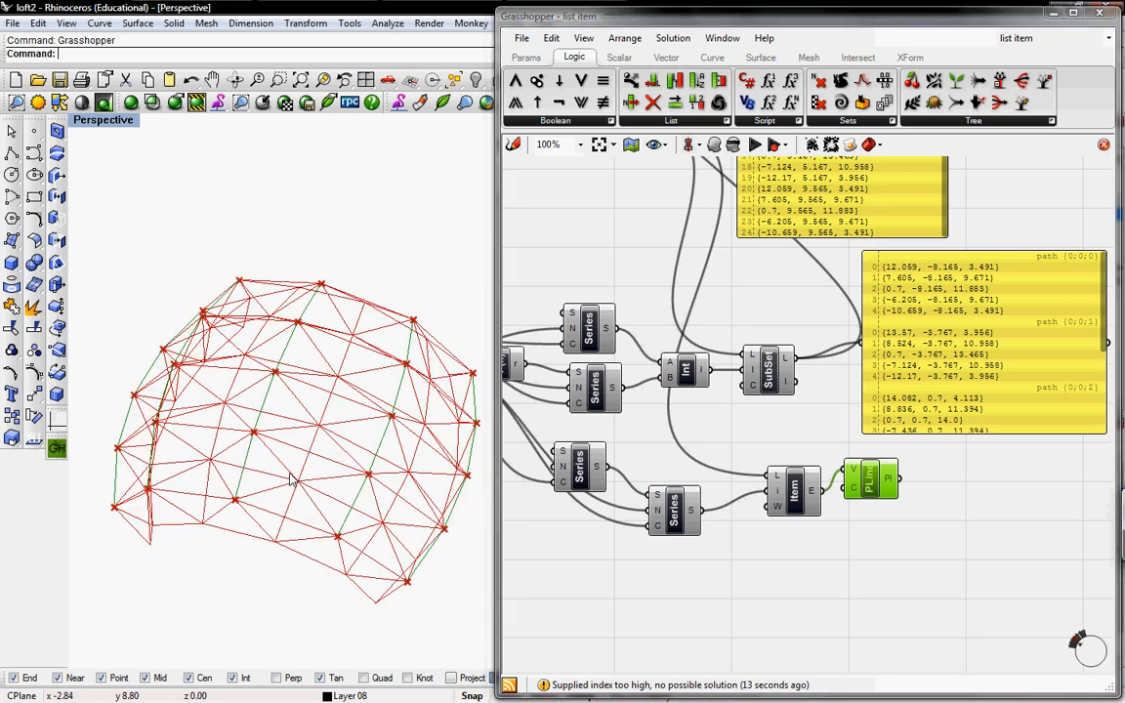
right_click_drag(868, 479, 882, 635)
left_click_drag(881, 632, 683, 205)
right_click_drag(707, 221, 723, 411)
- Delete the two Panels listing the point coordinates
right_click_drag(917, 441, 764, 277)
left_click_drag(886, 361, 734, 500)
key("Delete")
- Select the three PolyLine components and the Join component and shift them together farther from the Line components
right_click_drag(700, 325, 896, 457)
left_click_drag(861, 425, 740, 210)
left_click_drag(779, 212, 898, 227)
right_click_drag(285, 532, 259, 434)
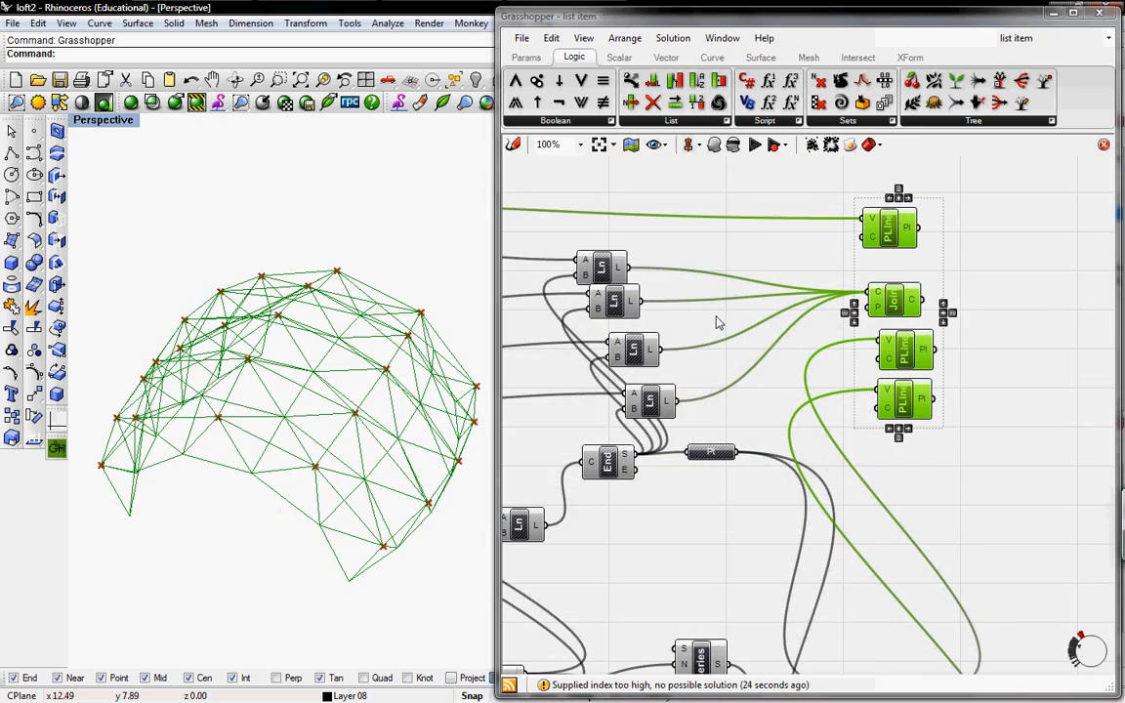
left_click(795, 197)
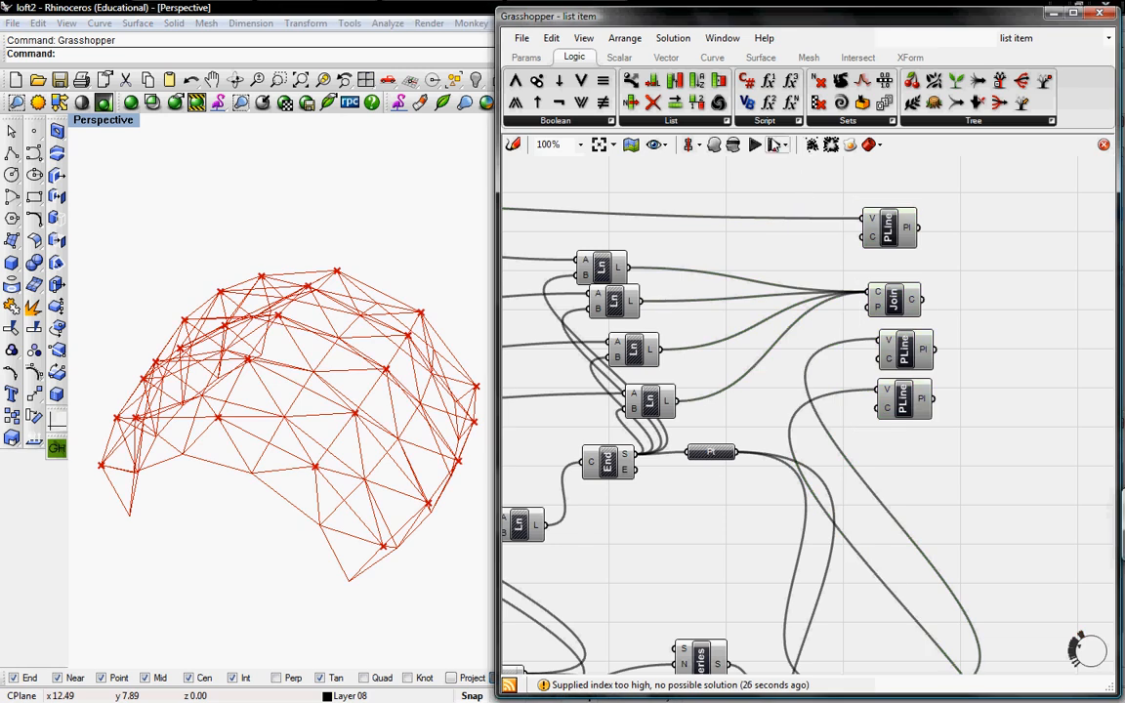
- Add a Sphere component below the PolyLine components
left_click(767, 58)
left_click(893, 120)
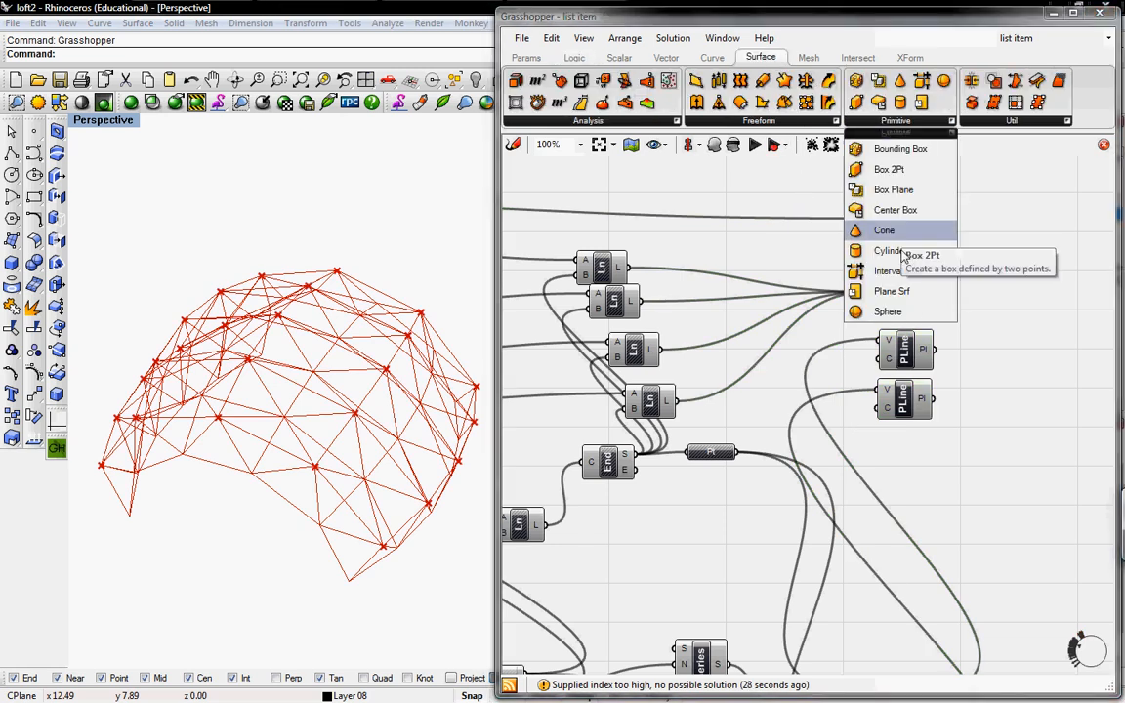
left_click(894, 306)
left_click(964, 508)
right_click_drag(859, 455, 891, 437)
- Add a number slider at 0.2500 for the Sphere's R input and connect the Point parameter to its B input
left_click(526, 59)
left_click_drag(877, 82, 969, 485)
right_click_drag(970, 485, 1045, 444)
left_click_drag(1044, 444, 851, 393)
- Connect the Explode component's V output to the Sphere's B input, then return the Sphere to its place below the PolyLines
left_click_drag(1036, 411, 658, 272)
right_click_drag(658, 272, 935, 457)
scroll(936, 457, "down", 5)
scroll(900, 435, "up", 4)
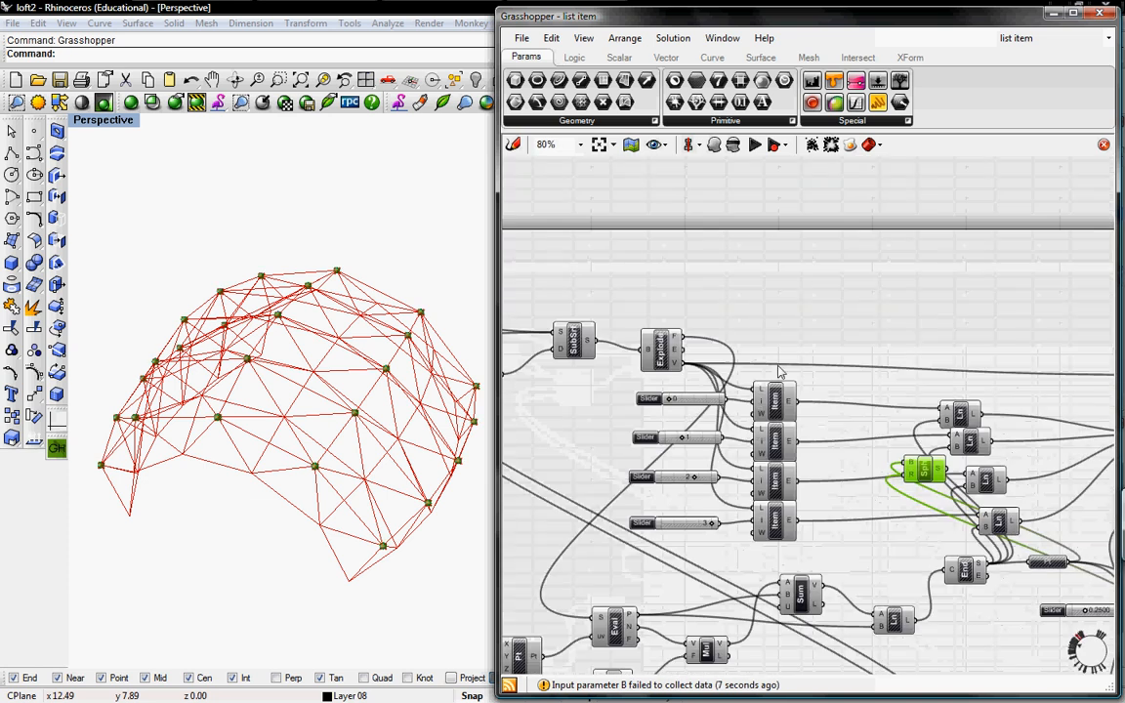
left_click_drag(684, 363, 909, 466)
right_click_drag(946, 507, 652, 367)
left_click(626, 333)
left_click_drag(772, 386, 930, 453)
right_click_drag(852, 400, 675, 451)
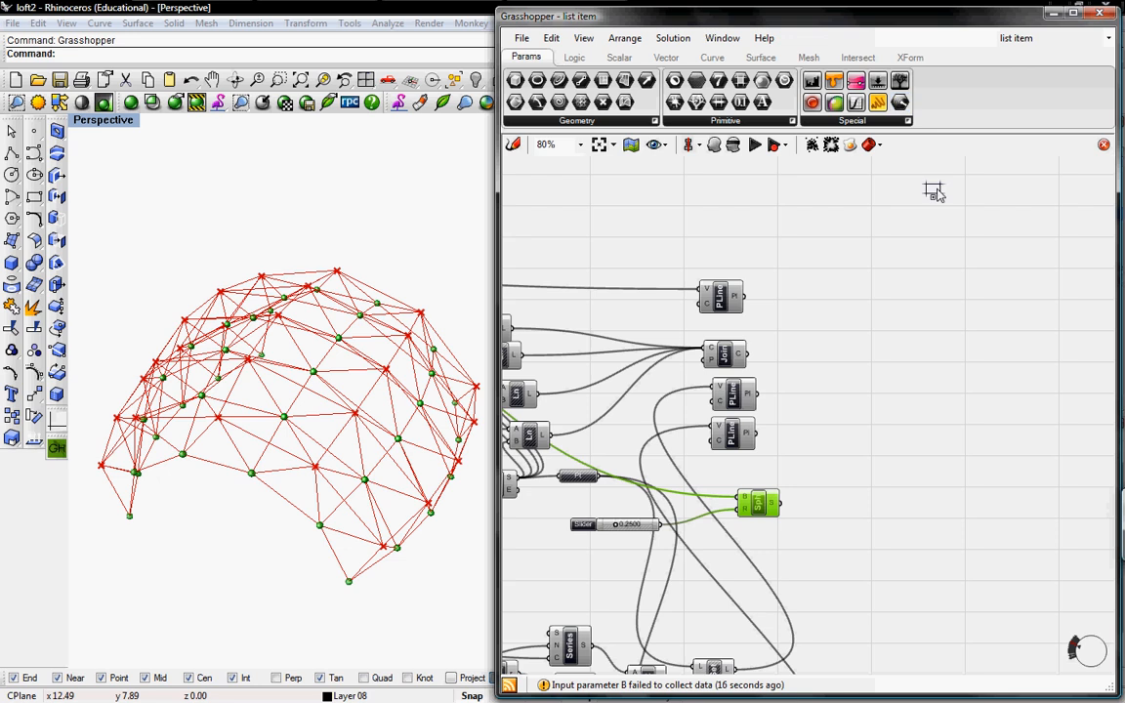
- Add a Receiver parameter and connect the outputs of the three PolyLines and the Join component to it
left_click_drag(900, 104, 864, 363)
left_click_drag(742, 294, 852, 363)
left_click_drag(748, 354, 851, 364, "shift")
left_click_drag(758, 393, 752, 431, "shift")
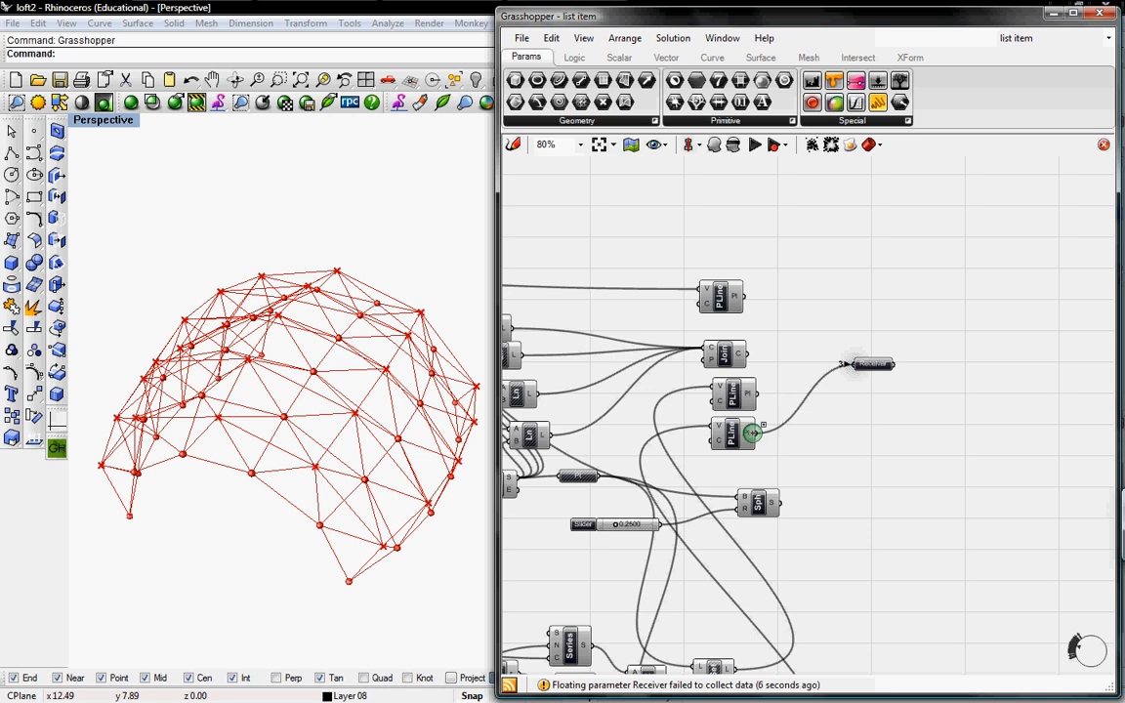
- Add a Pipe component beyond the Receiver
left_click(771, 61)
left_click(798, 124)
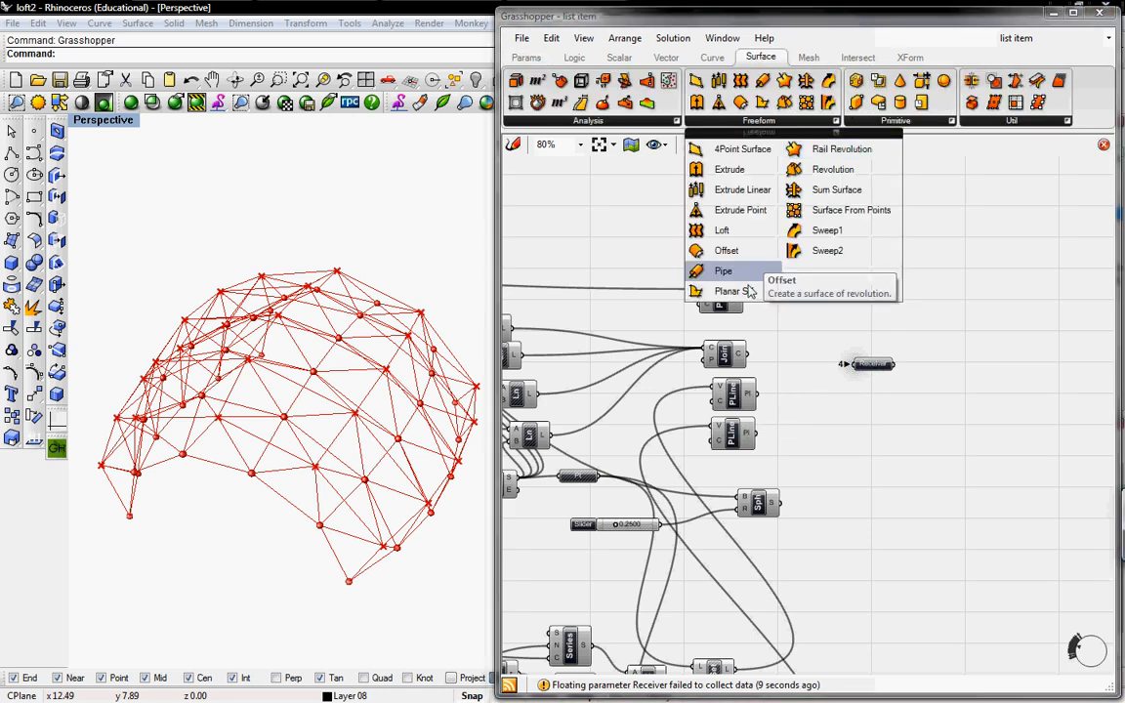
left_click_drag(714, 274, 948, 389)
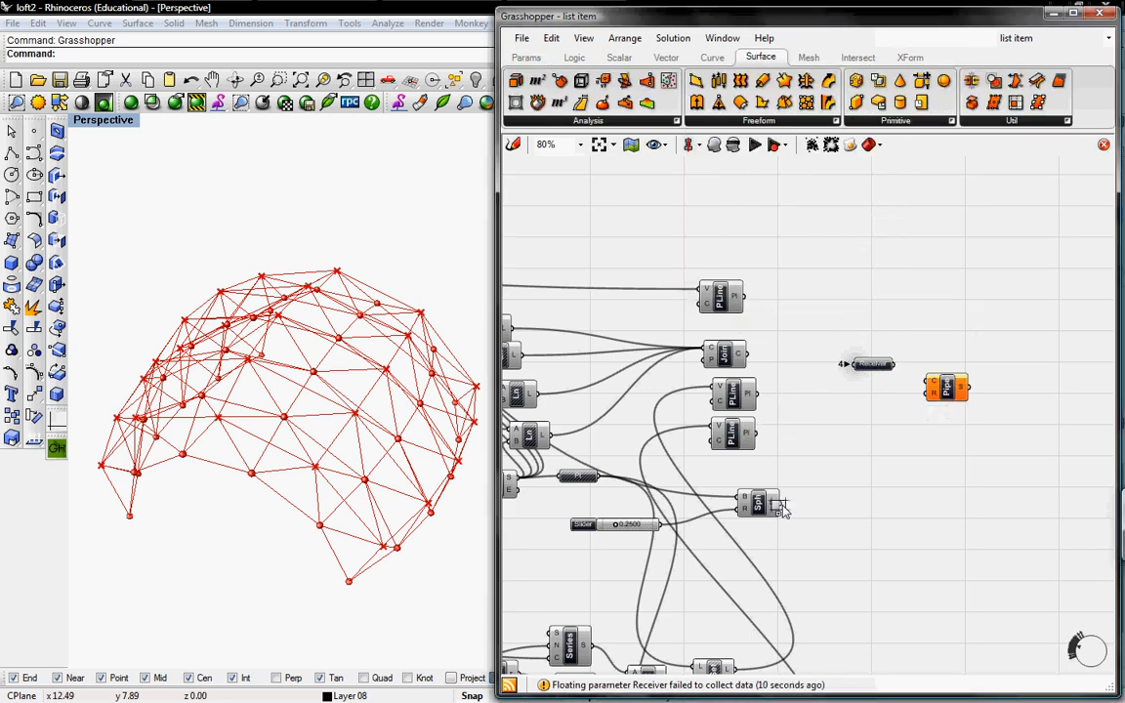
- Duplicate the radius slider, set it to 0.1344, and connect it to the Pipe's R input and the Receiver to C
left_click(630, 528)
left_click_drag(630, 528, 636, 532)
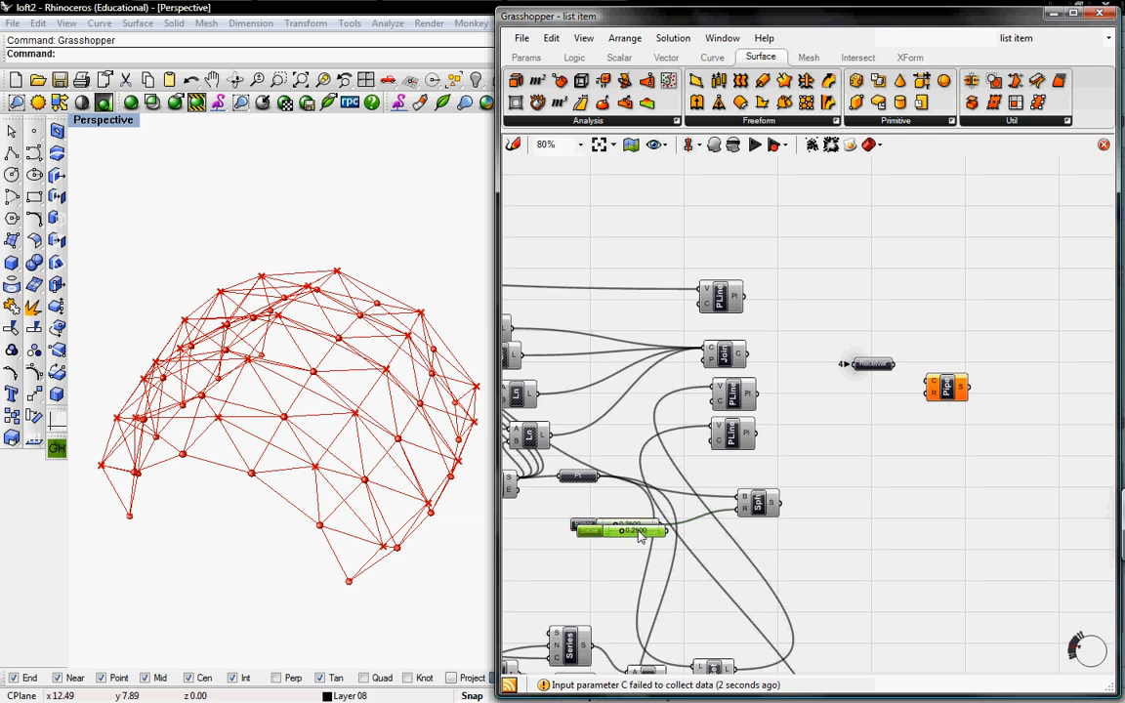
left_click_drag(821, 439, 825, 447)
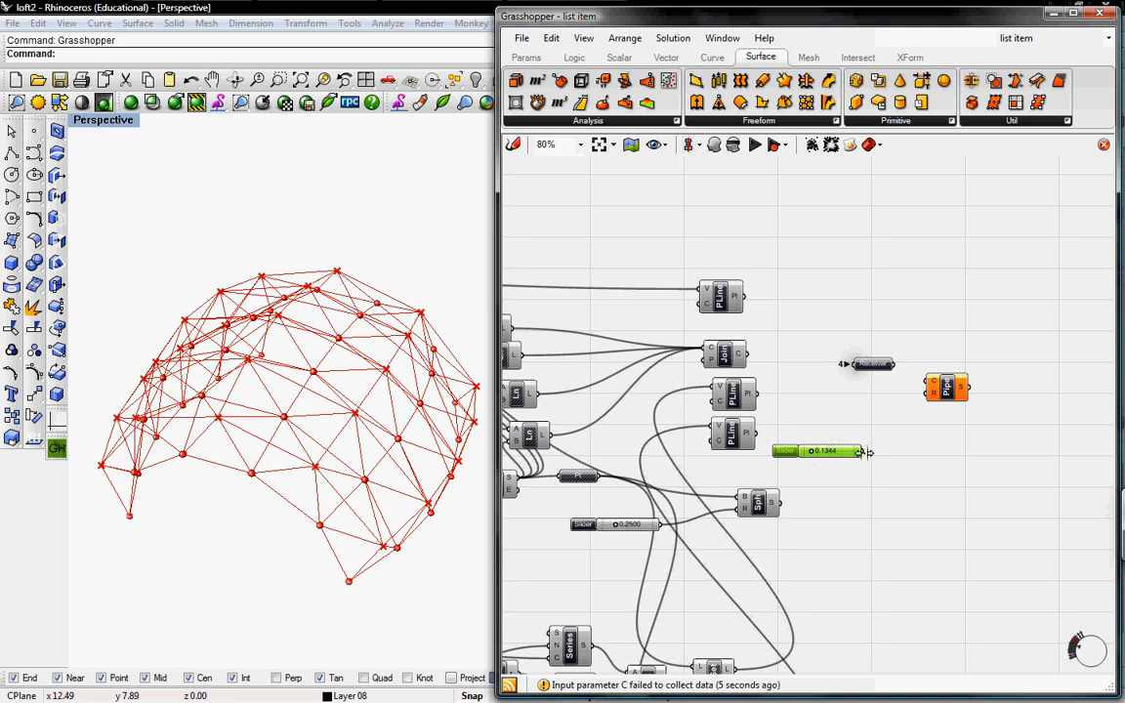
left_click_drag(863, 450, 891, 364)
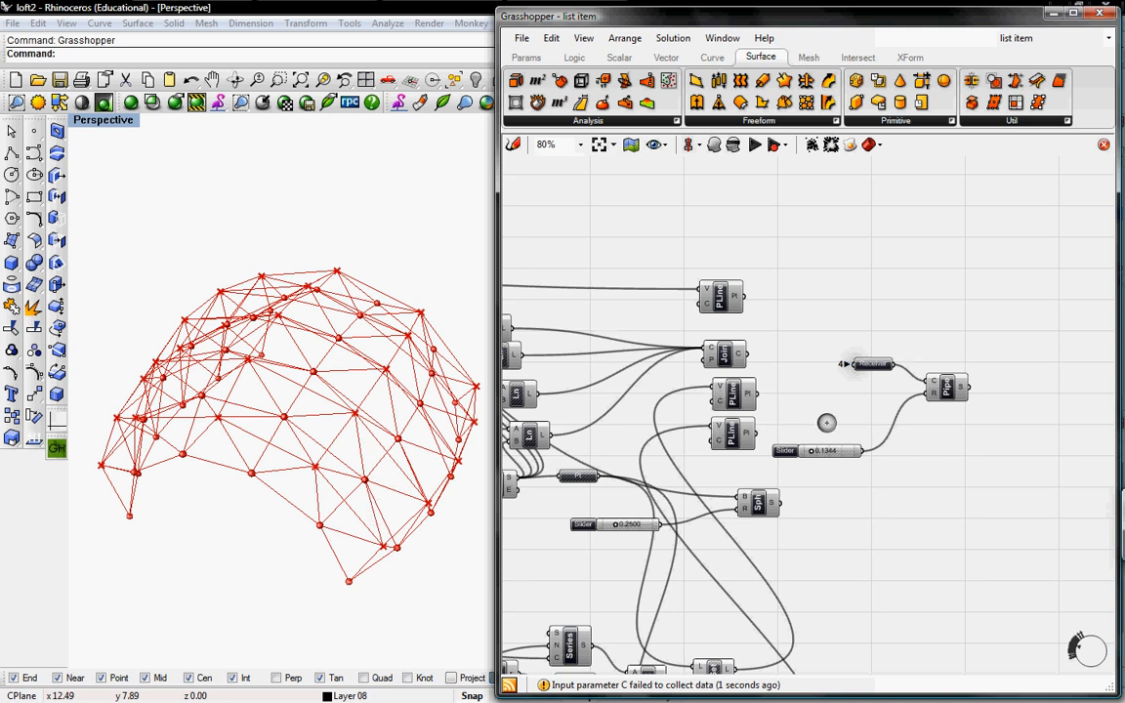
right_click_drag(346, 489, 879, 415)
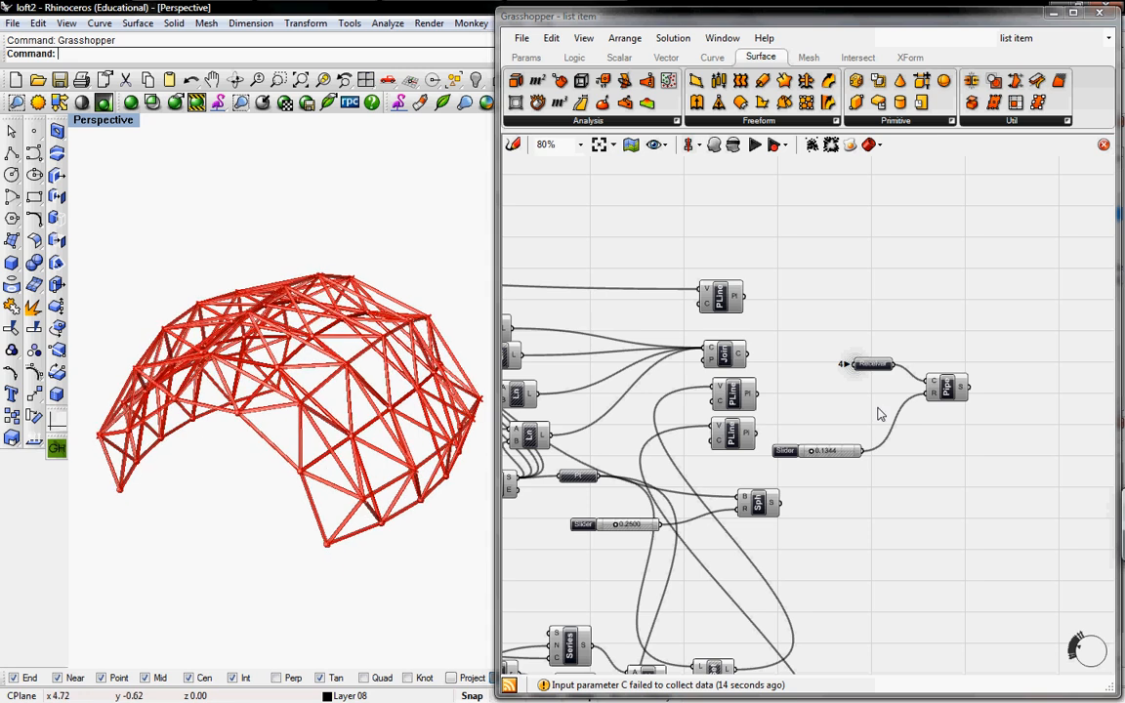
- Review the finished definition from the Pipe and Sphere components back through the Series, sliders and List Item components
mouse_move(862, 373)
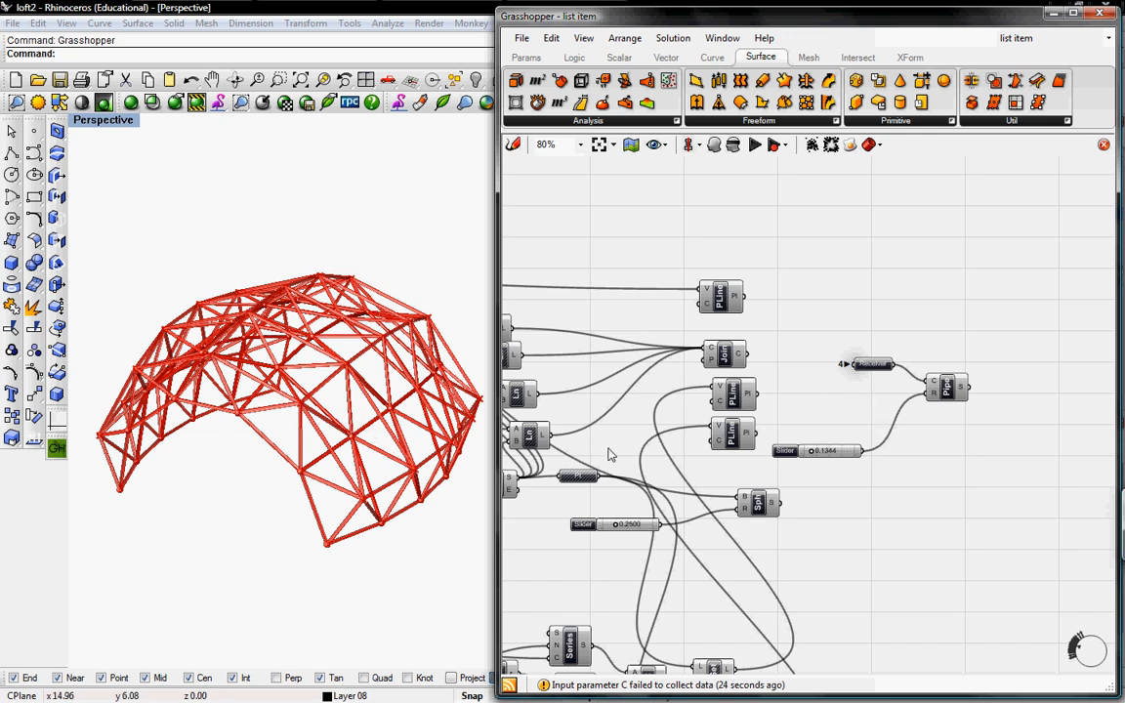
right_click_drag(668, 468, 760, 273)
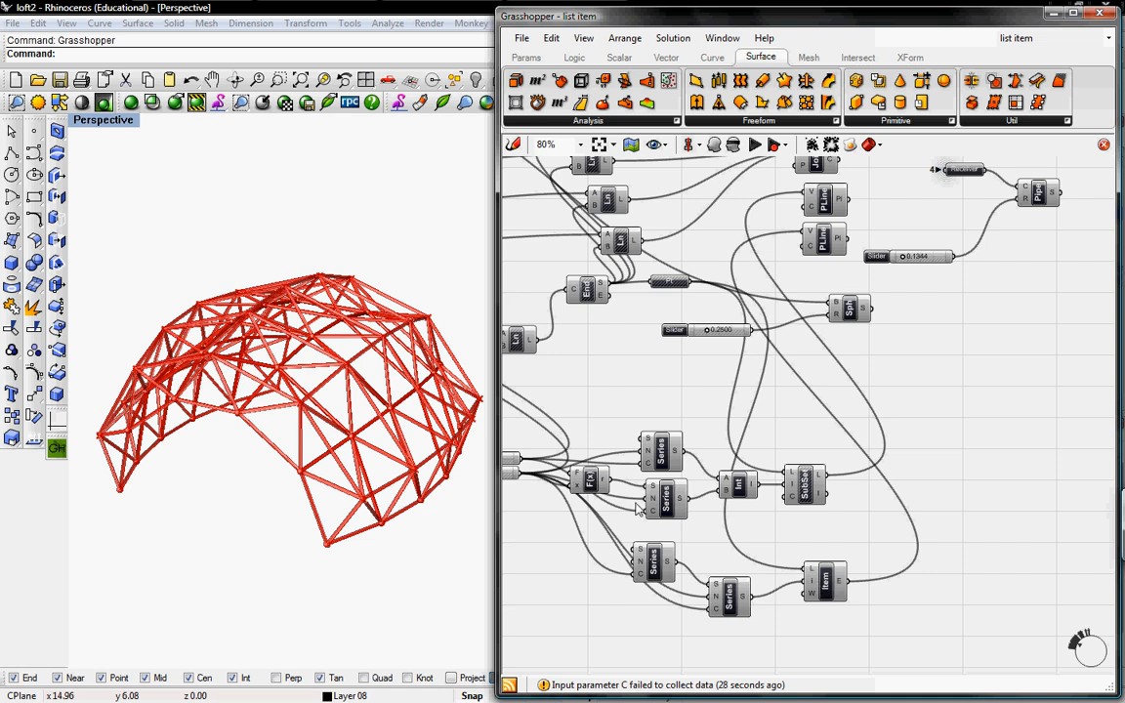
right_click_drag(646, 391, 810, 455)
left_click(580, 144)
left_click(552, 224)
right_click_drag(735, 342, 683, 329)
scroll(688, 336, "down", 5)
scroll(710, 364, "up", 1)
scroll(710, 364, "up", 1)
right_click_drag(746, 362, 847, 307)
right_click_drag(784, 457, 681, 452)
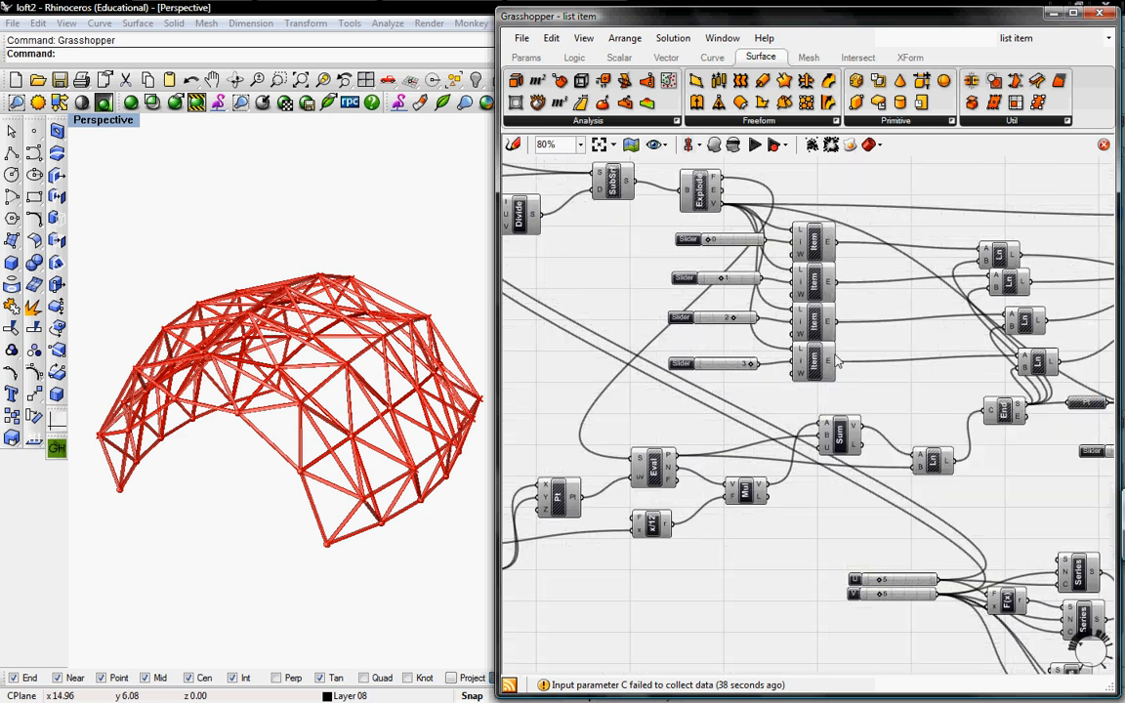
right_click_drag(906, 365, 793, 338)
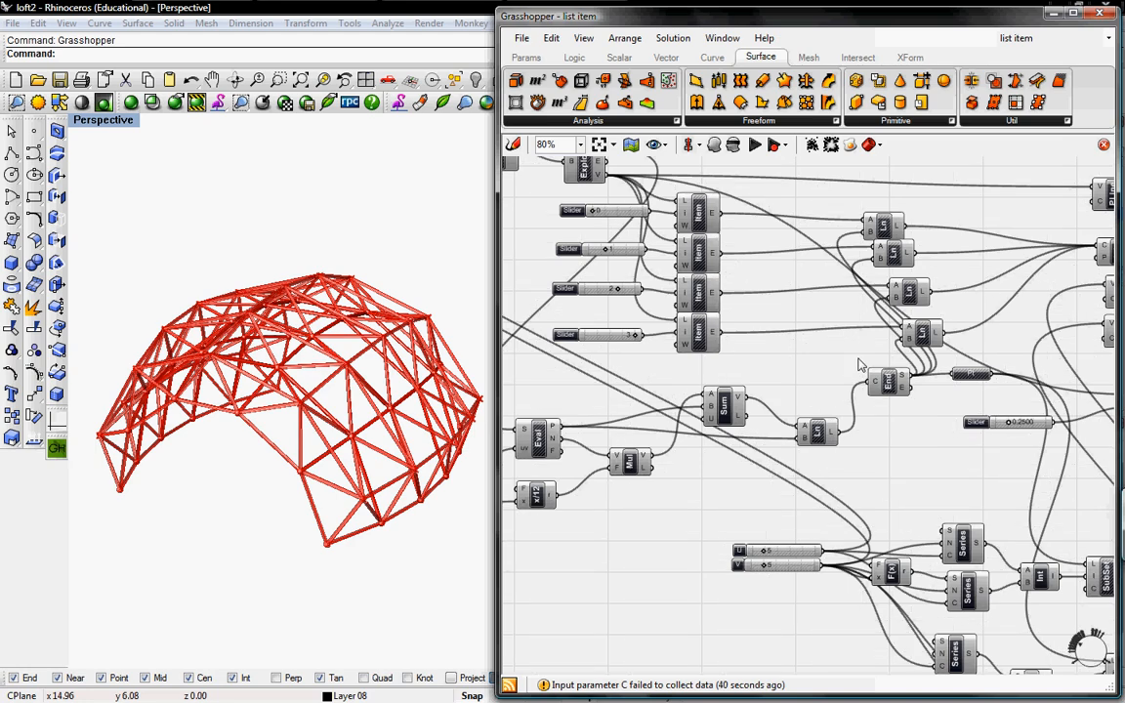